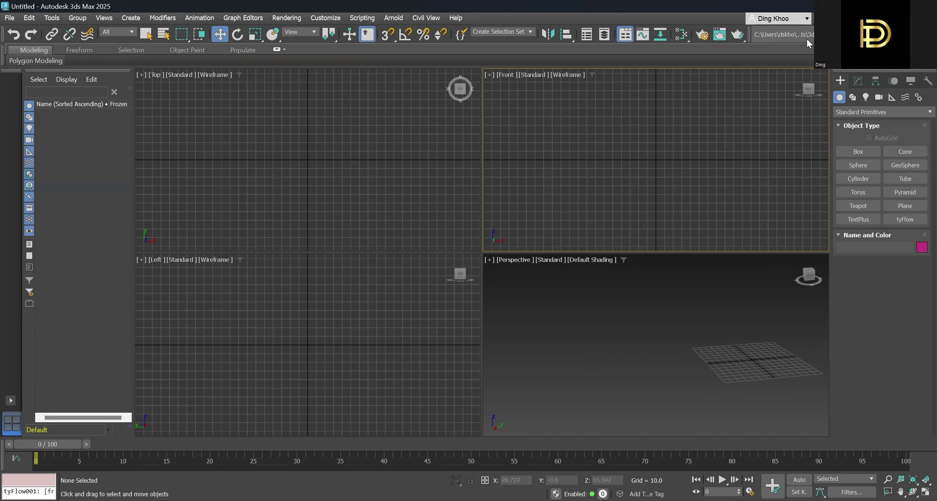
Step: Create a sphere of radius 23.788 at the centre of the Top view
click(858, 165)
mouse_move(305, 161)
mouse_down()
mouse_move(325, 164)
mouse_move(308, 163)
mouse_up()
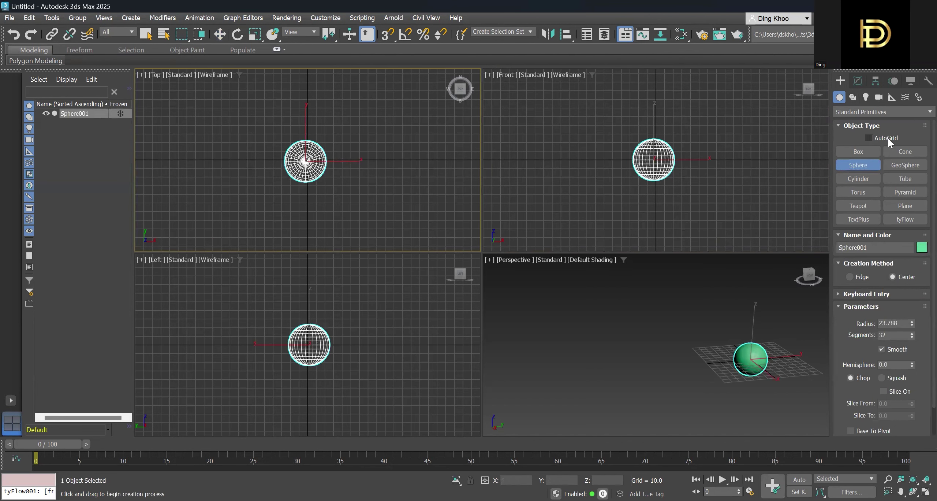
click(875, 115)
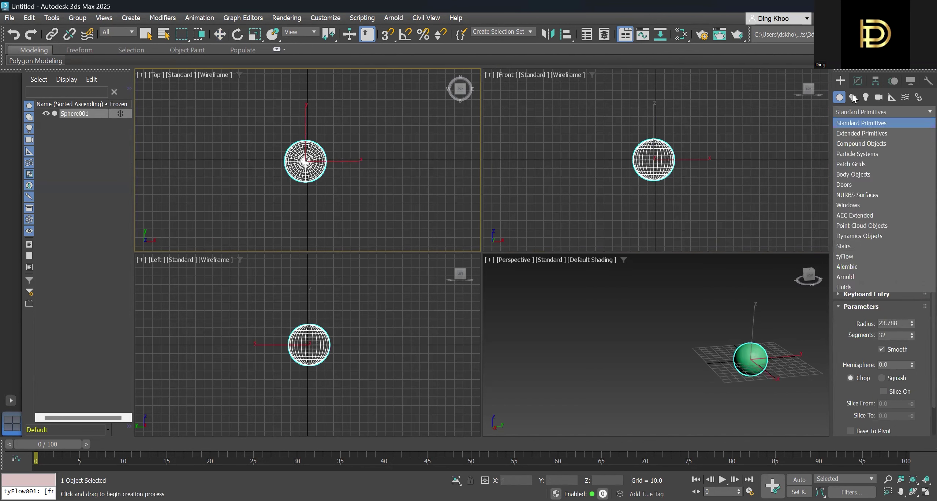
click(853, 97)
Step: Draw a curvy Bezier line path, Line001, winding outward from beside the sphere
click(850, 165)
scroll(325, 205, down, 2)
middle_drag(324, 205, 345, 141)
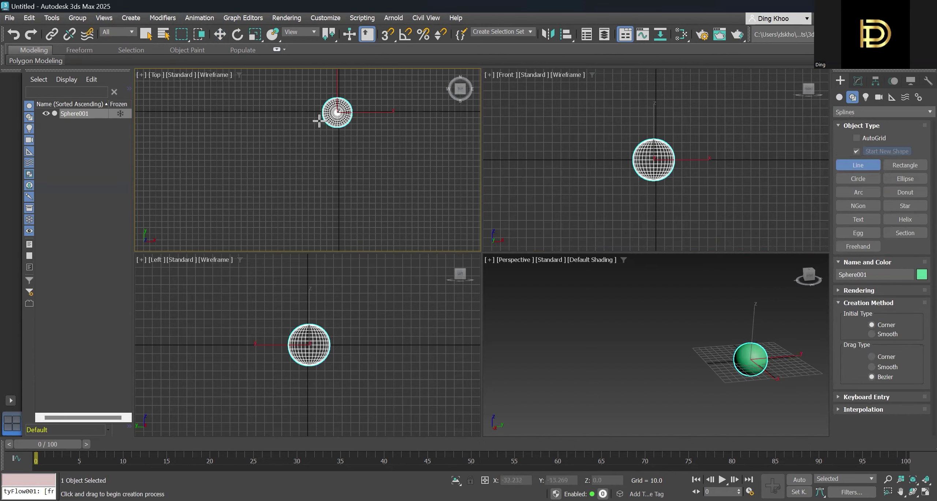
click(319, 121)
drag(262, 133, 249, 178)
click(275, 203)
drag(286, 215, 340, 184)
click(358, 180)
drag(400, 204, 429, 175)
click(445, 171)
right_click(446, 172)
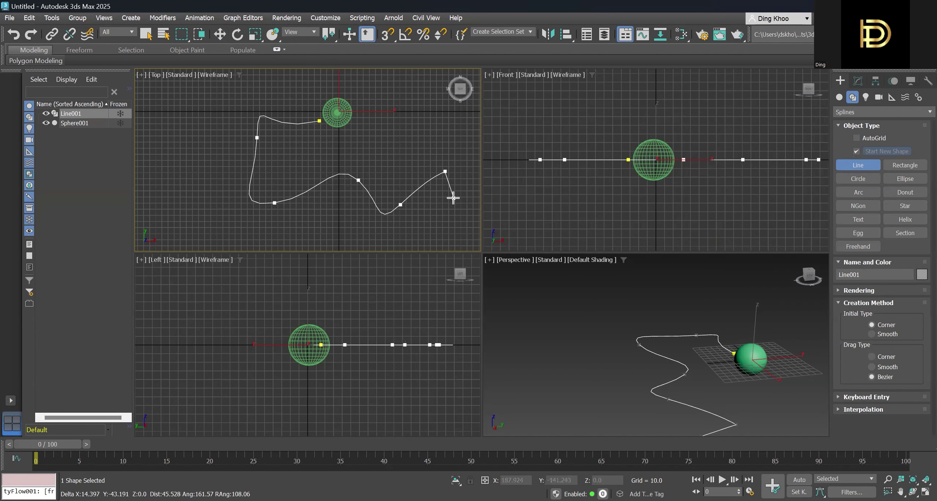
Step: Raise Line001's second, third and end vertices along Z, the end vertex to 44.978
click(859, 81)
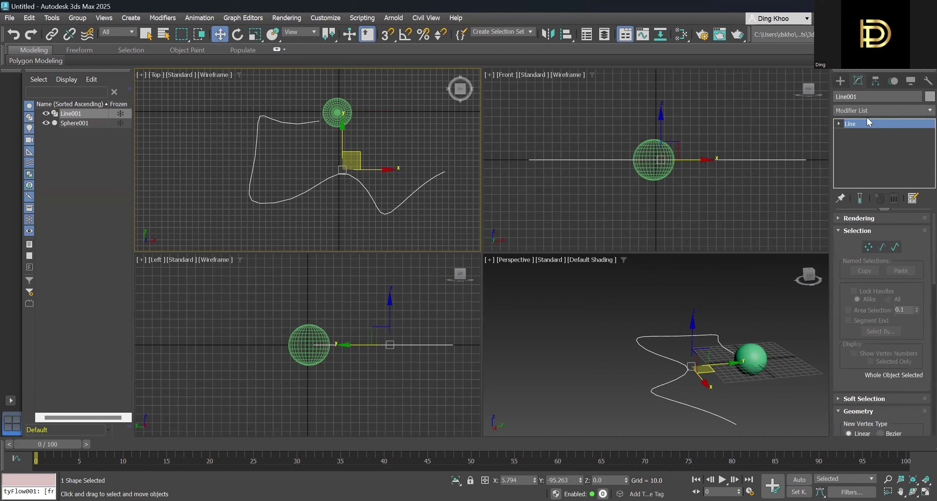
click(871, 249)
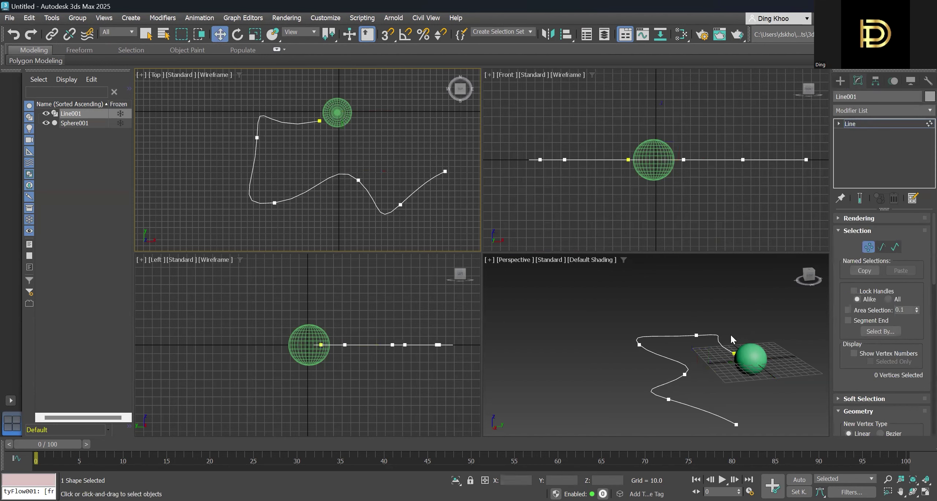
click(698, 335)
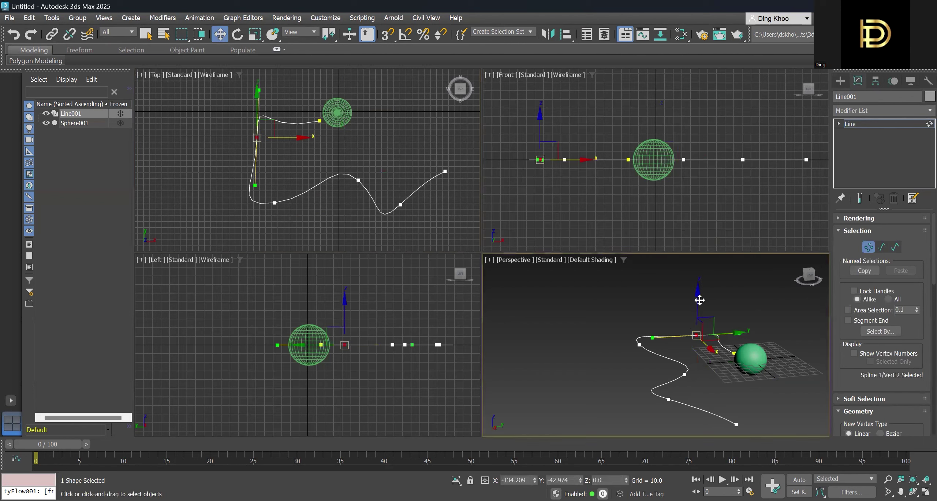
drag(703, 291, 703, 258)
click(639, 345)
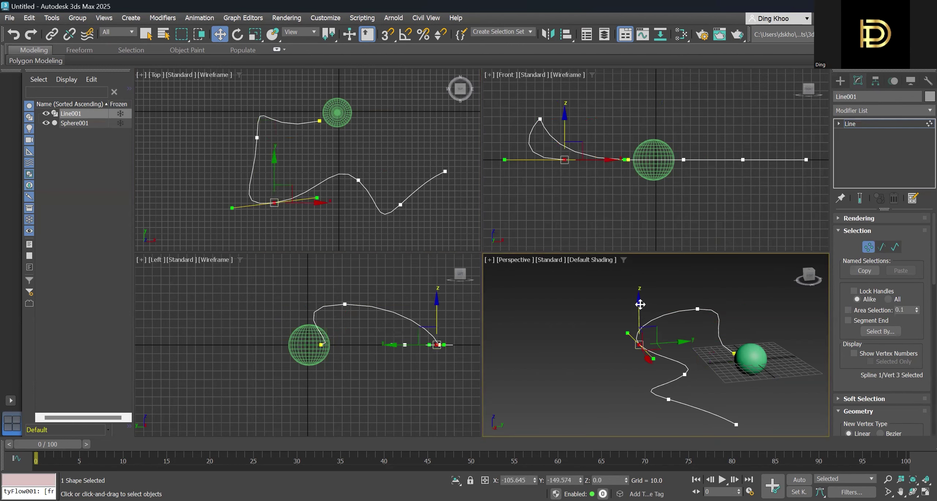
drag(639, 305, 687, 315)
click(684, 374)
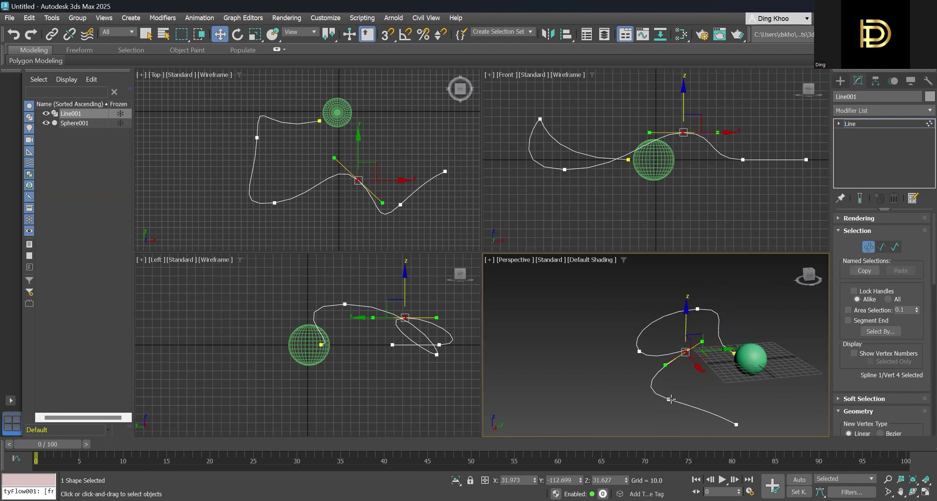
click(737, 424)
drag(738, 392, 742, 365)
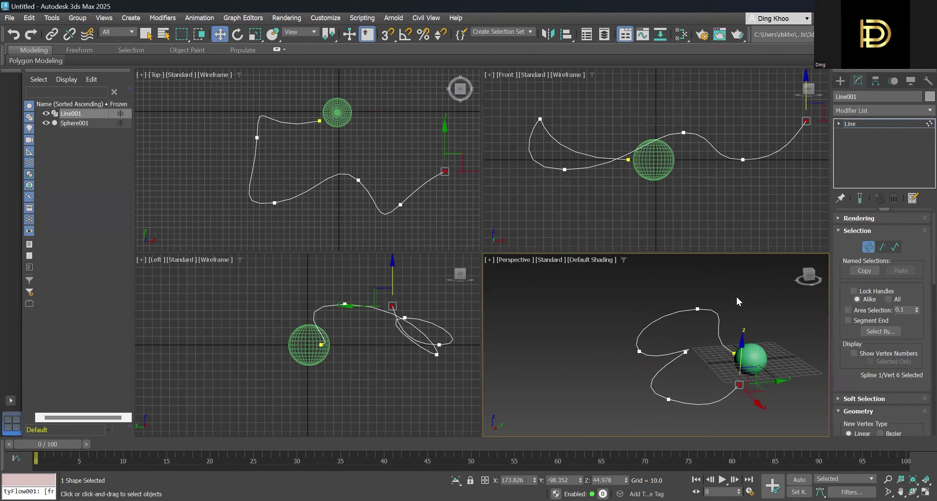
click(765, 304)
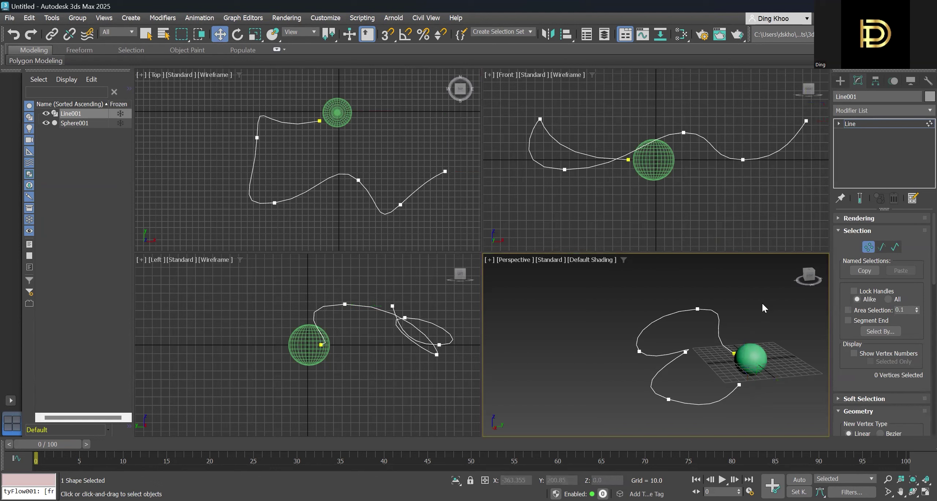
Step: Place a tyFlow001 object in the Top view and open its flow editor
click(842, 80)
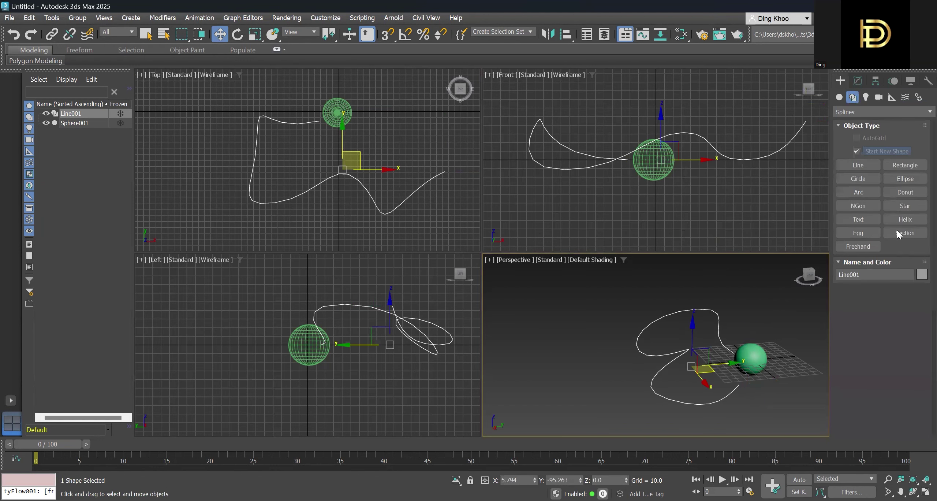
click(840, 97)
click(915, 220)
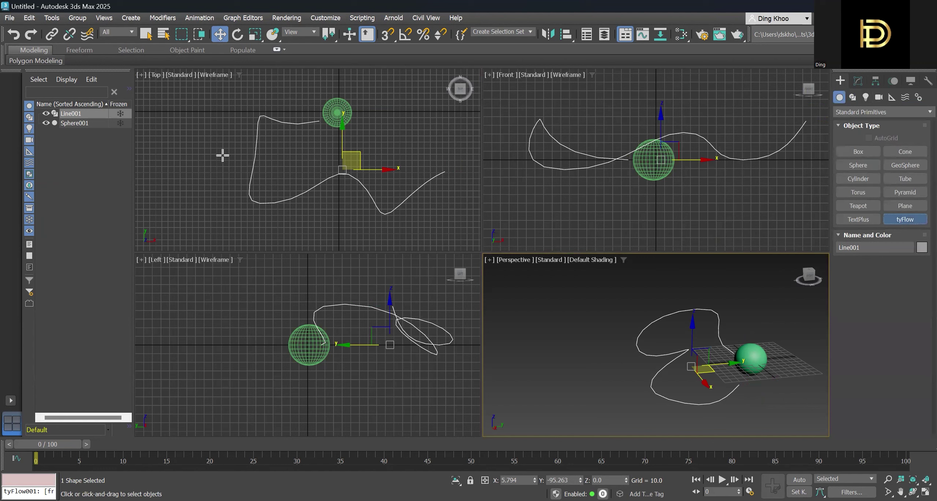
click(223, 154)
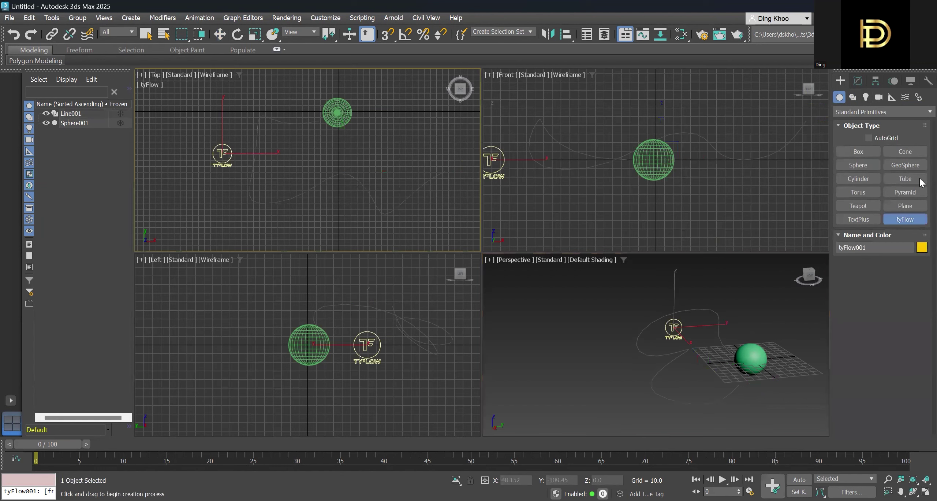
click(859, 81)
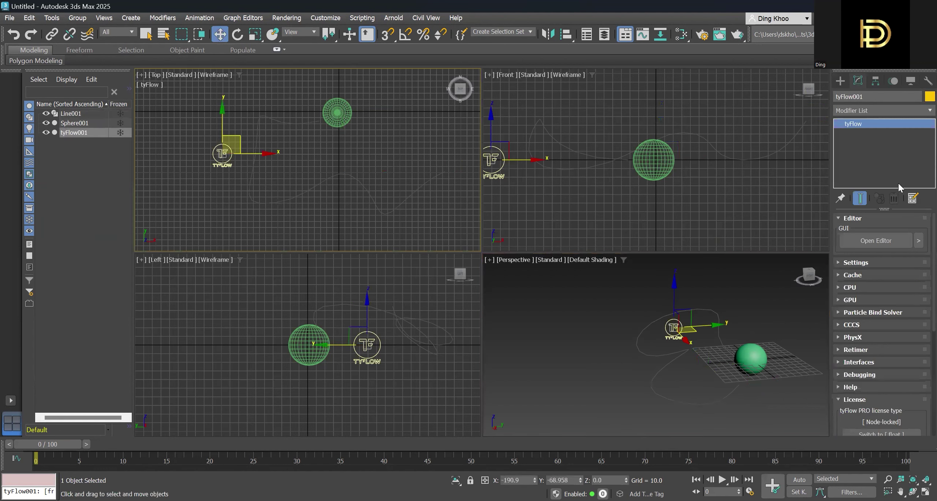
click(891, 245)
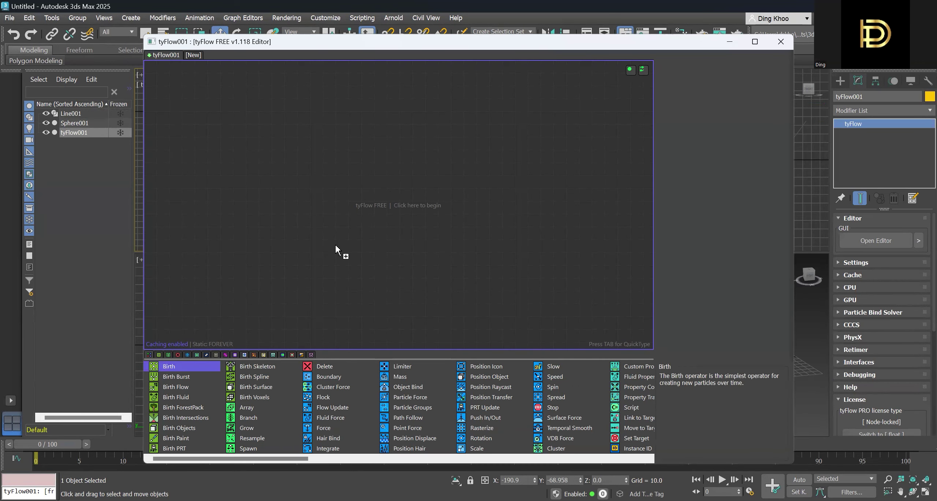
Step: Add a Birth event to the flow canvas and set its Total to 100 particles
drag(288, 179, 288, 179)
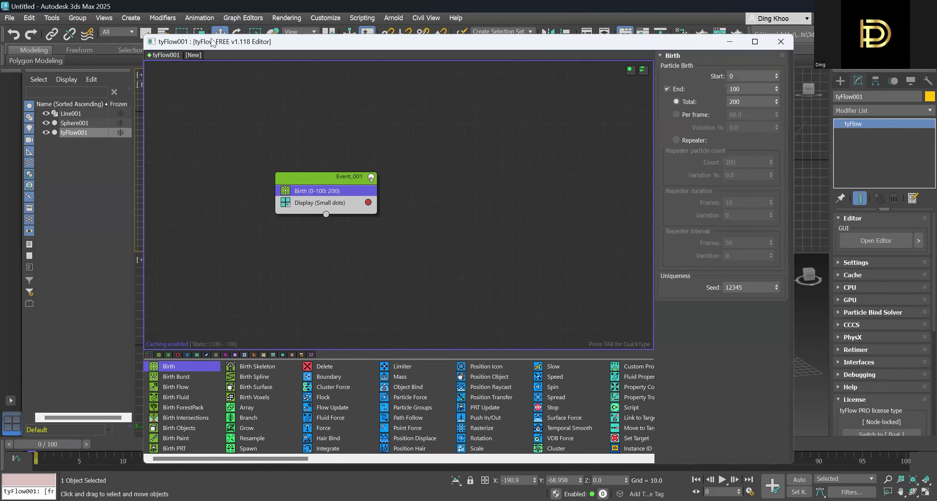
drag(212, 42, 157, 48)
double_click(696, 107)
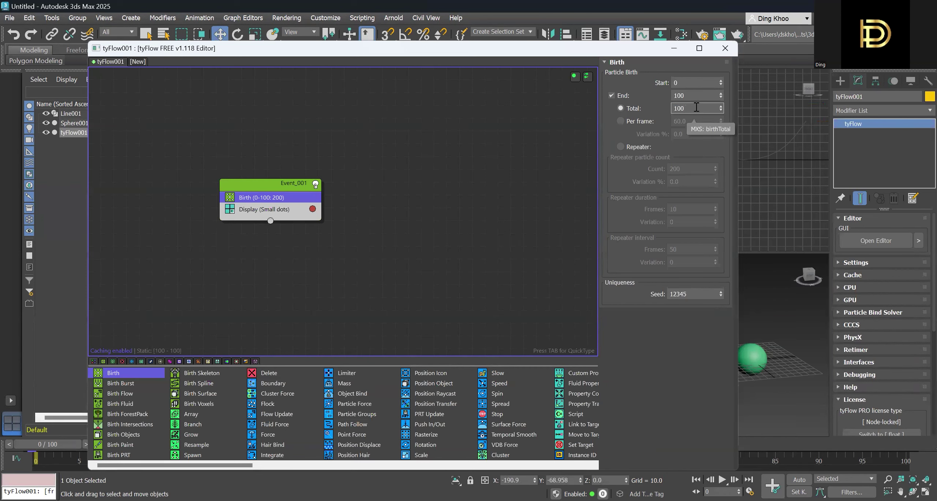
key(Return)
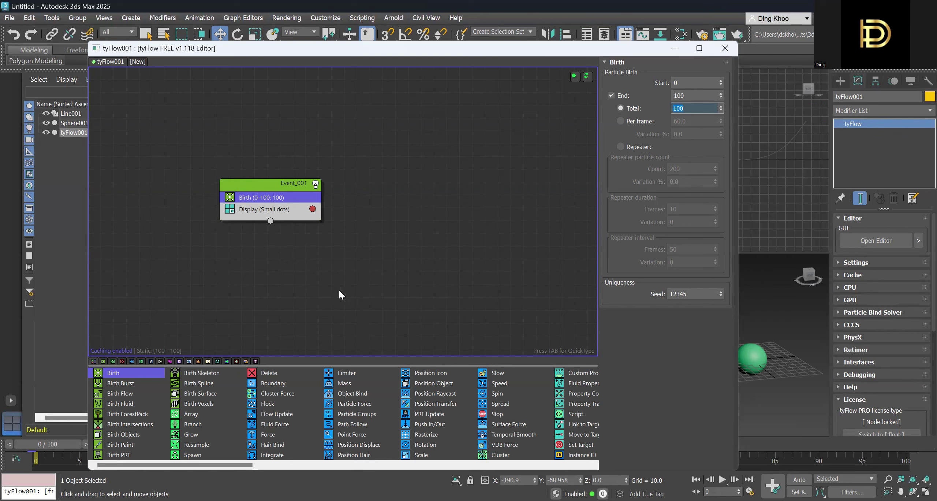
Step: Select the Birth operator and search the quick operator list for 'posi'
click(278, 199)
key(Tab)
text(posi)
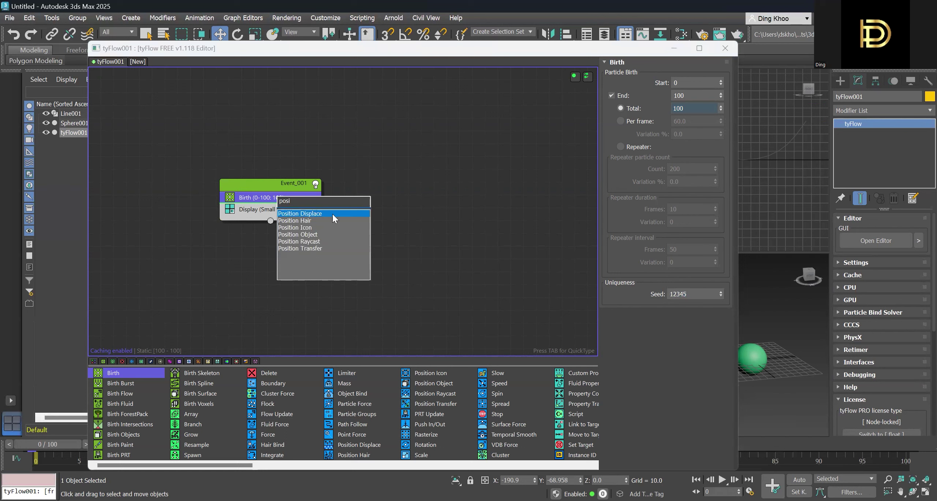
Step: Insert a Position Object operator and pick Sphere001 as the particle source
click(310, 235)
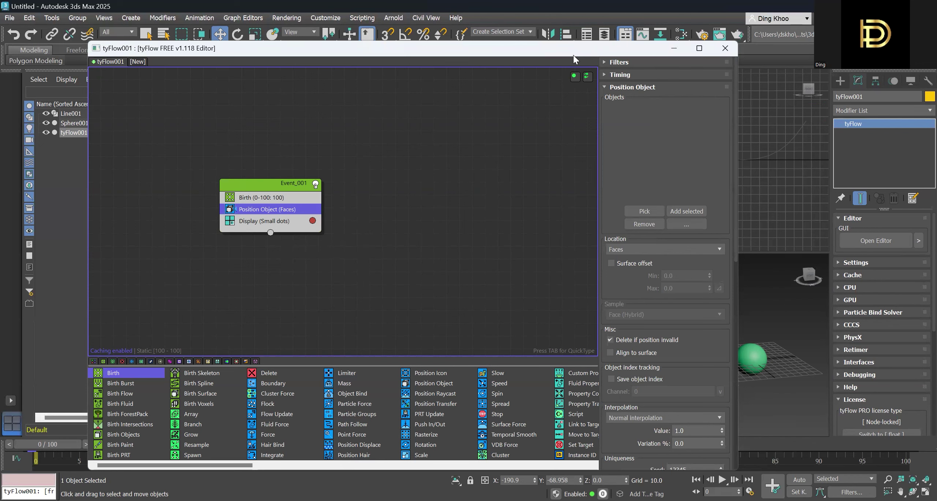
drag(574, 54, 438, 60)
click(508, 216)
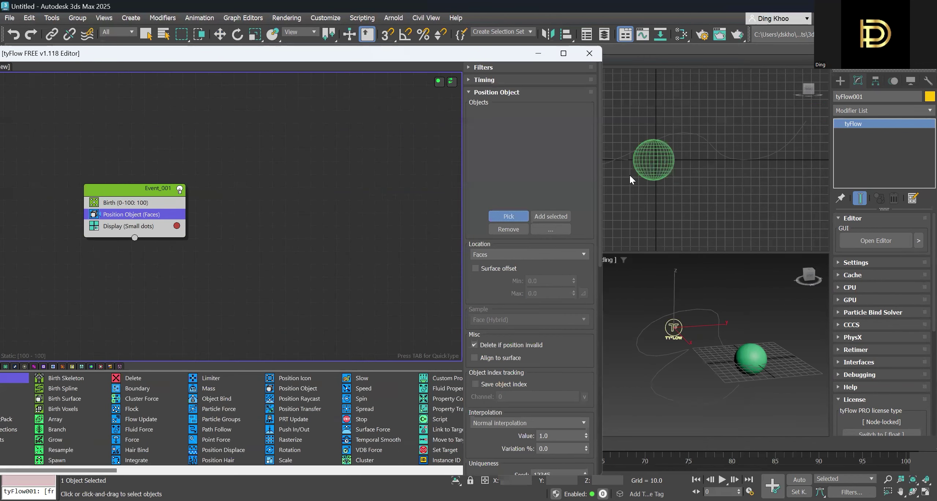
click(751, 354)
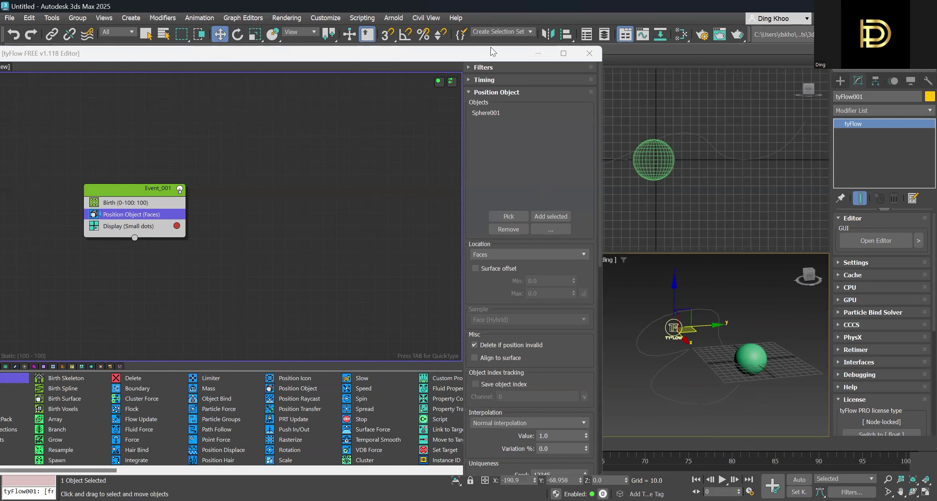
drag(493, 51, 492, 26)
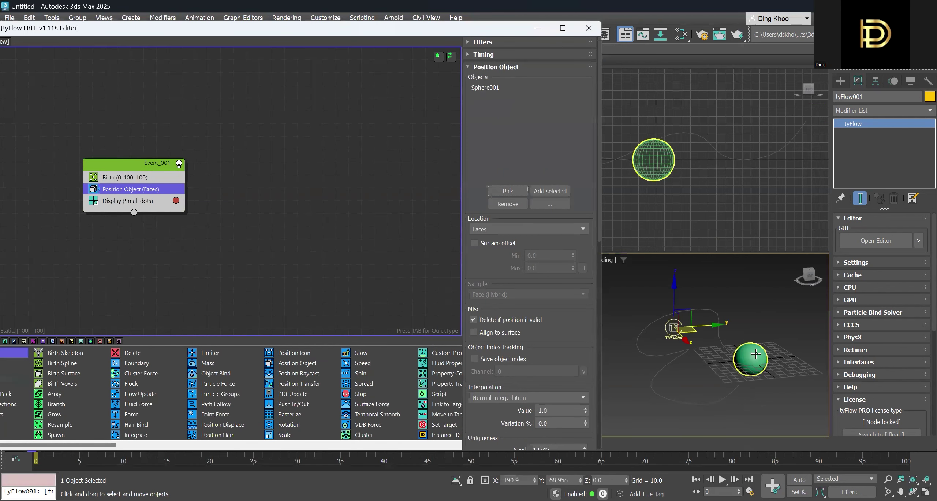
right_click(756, 354)
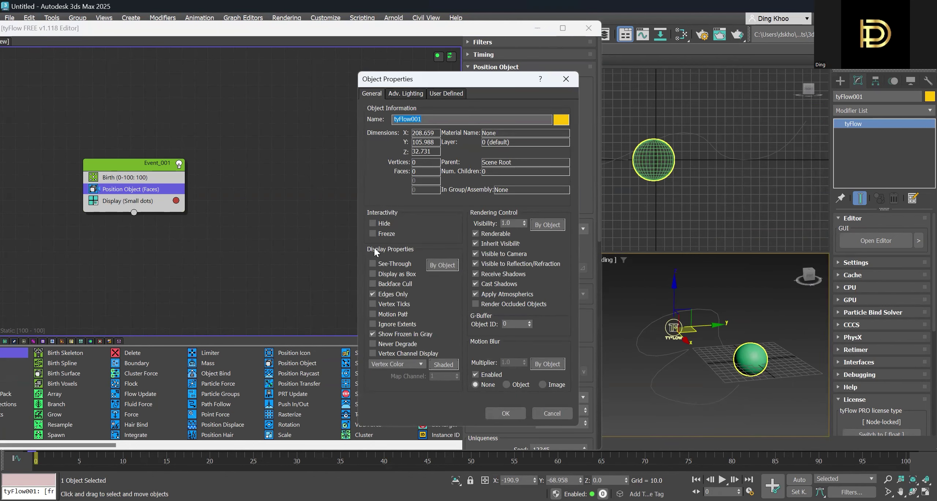
Step: Make tyFlow001 non-renderable and displayed as a box, then remove its flow operators and event
click(474, 233)
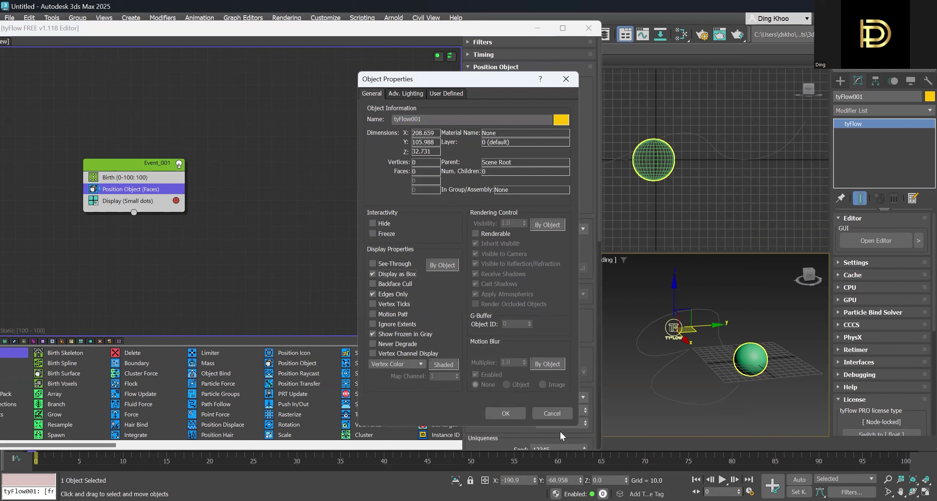
click(506, 413)
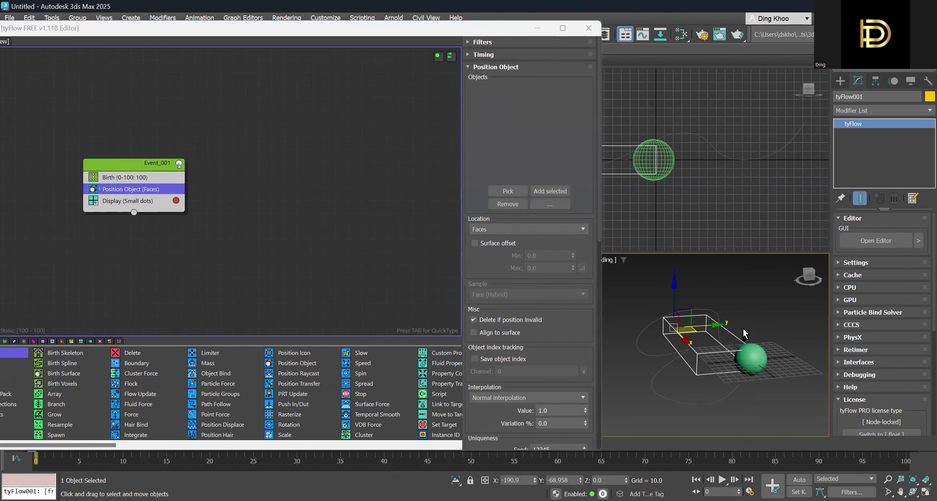
key(Delete)
text(200)
key(Return)
key(ctrl+z)
key(ctrl+z)
key(ctrl+z)
Step: In Sphere001's Object Properties, turn off Renderable and enable Display as Box
right_click(742, 356)
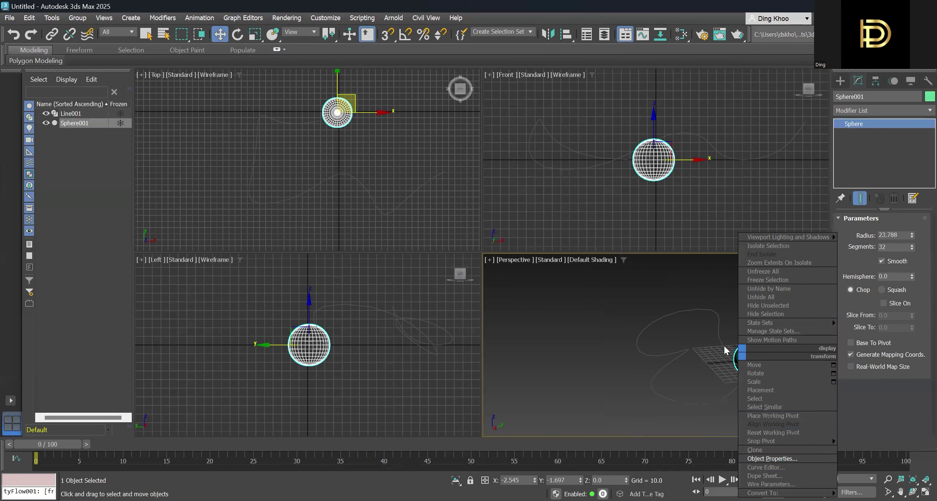
click(787, 459)
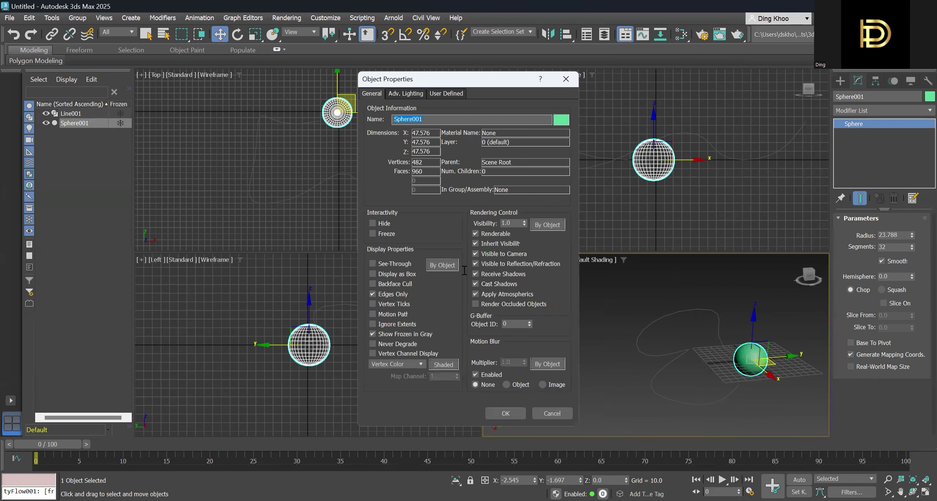
click(474, 233)
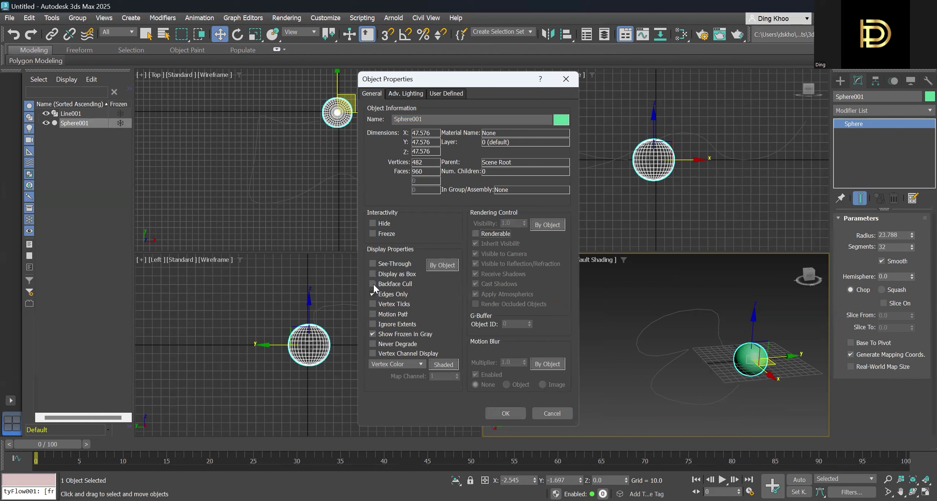
click(506, 413)
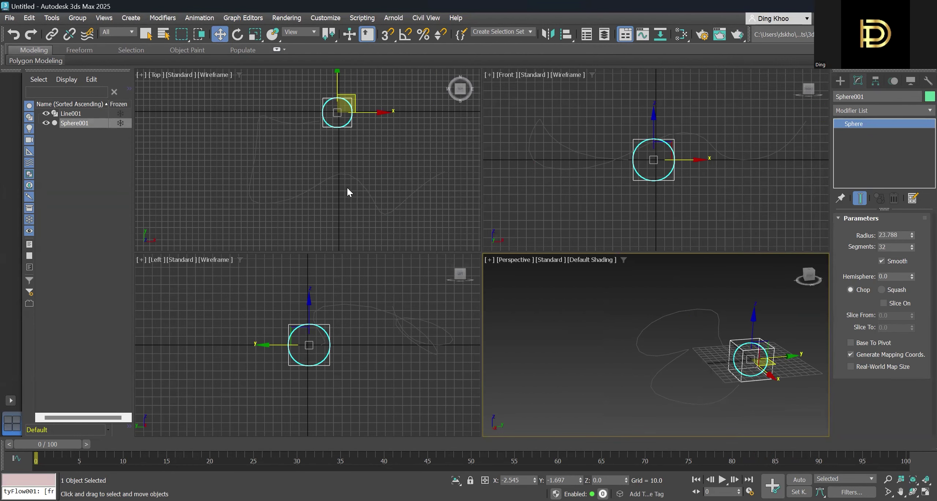
Step: Create a new tyFlow object in the Top view and open its flow editor
click(841, 81)
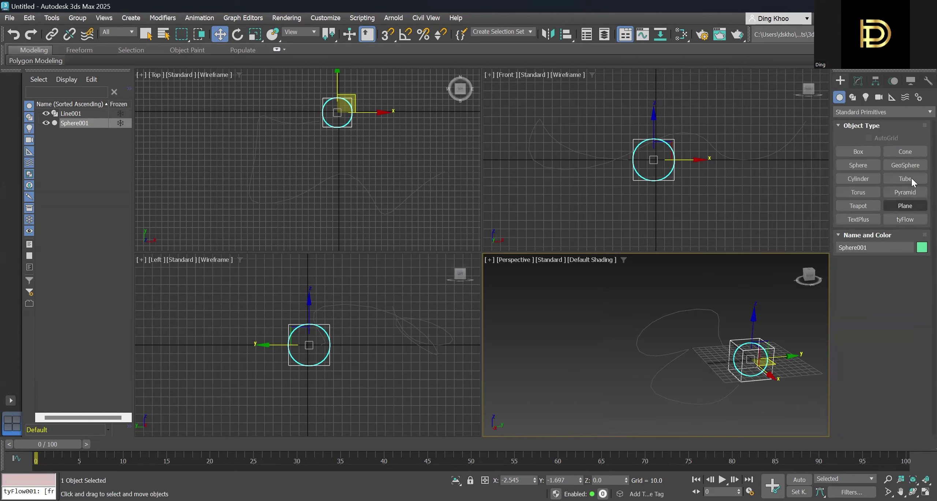
click(911, 219)
click(213, 136)
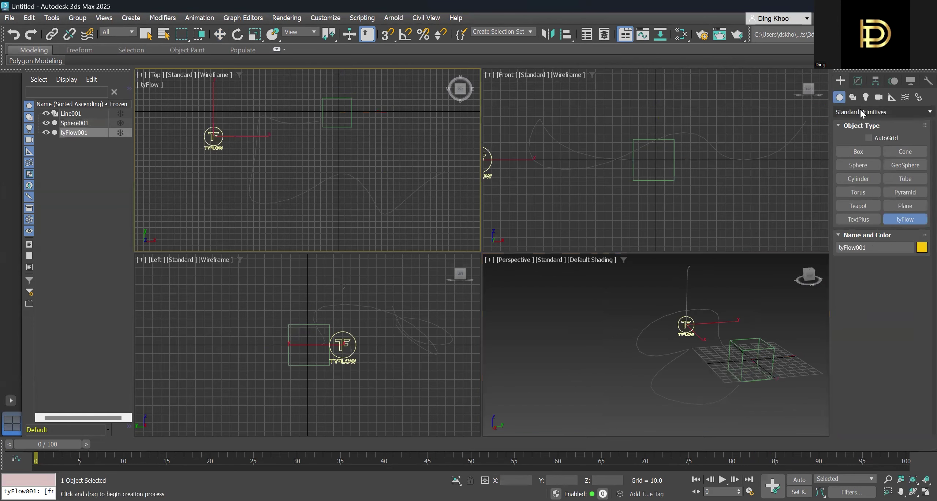
click(859, 81)
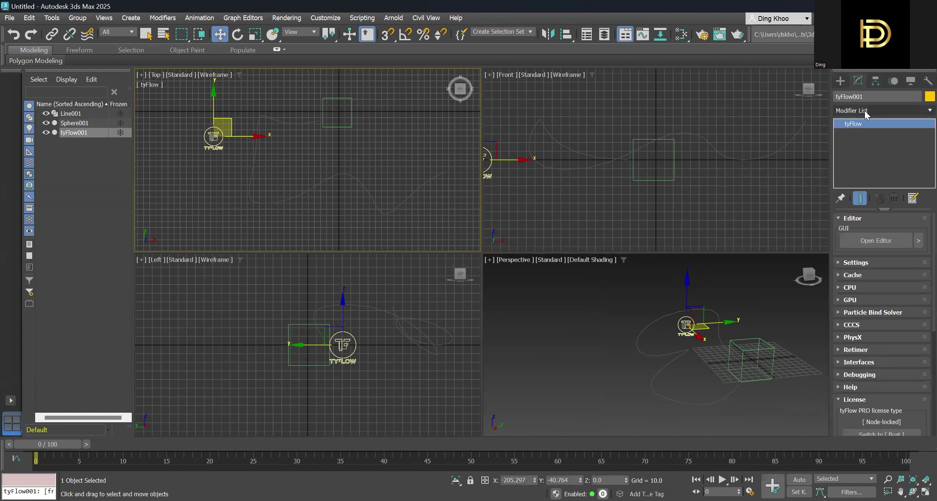
click(876, 240)
Step: Add a Birth event with a Total of 100 particles, then search operators for 'posi'
drag(173, 366, 330, 170)
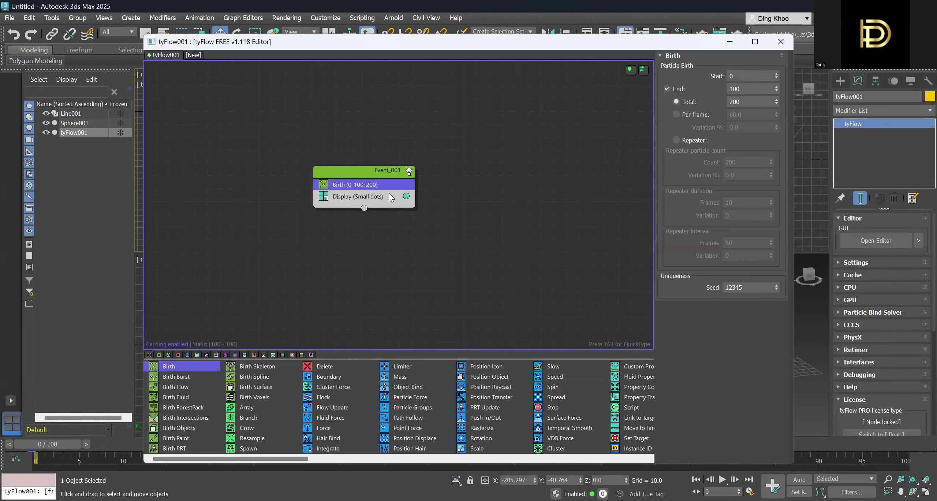
drag(572, 42, 480, 37)
text(100)
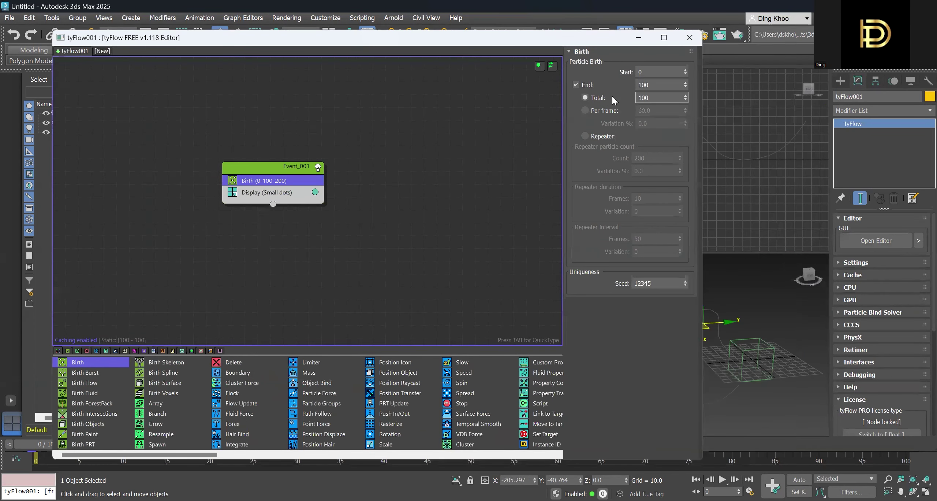
key(Return)
key(Tab)
text(posit)
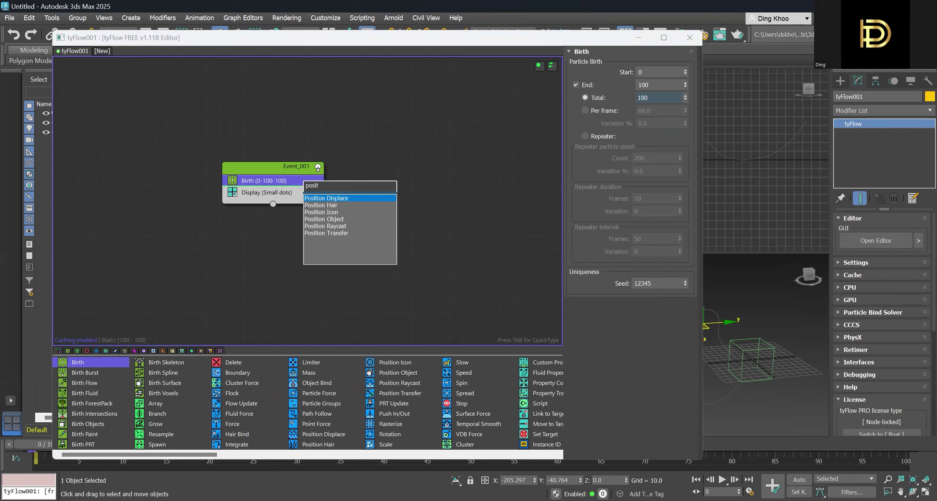
Step: Insert a Position Object operator and pick Sphere001 as its emitter
click(345, 219)
click(280, 194)
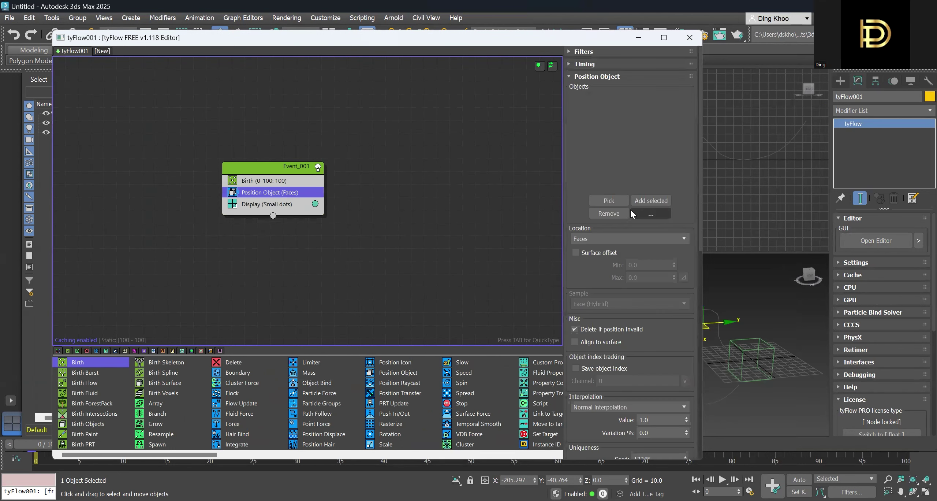
click(610, 200)
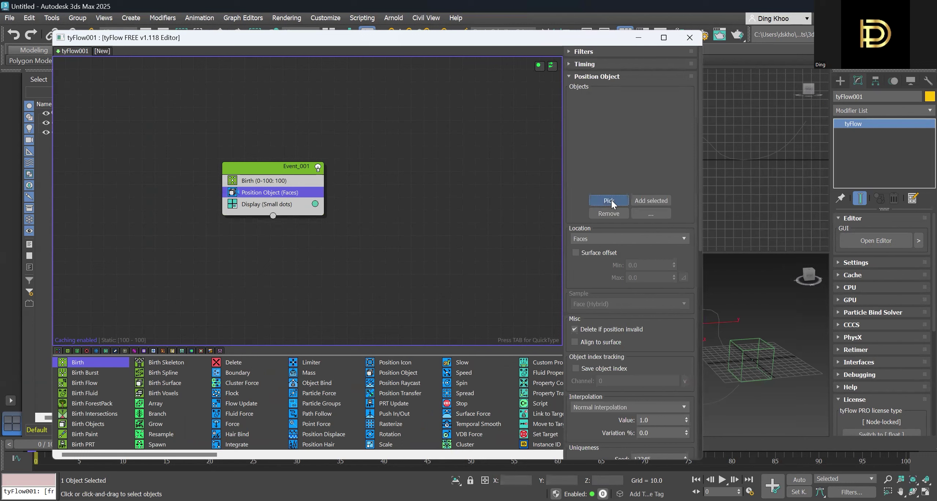
click(750, 350)
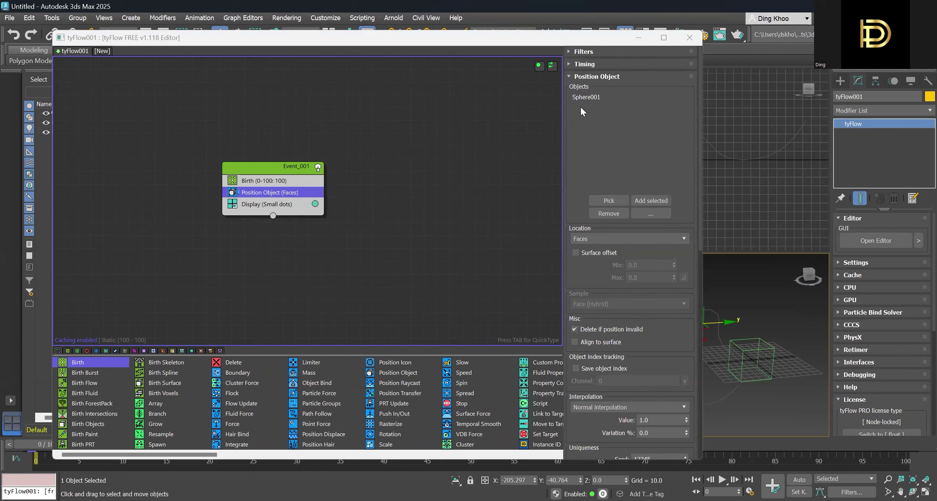
scroll(760, 372, up, 5)
scroll(764, 354, down, 5)
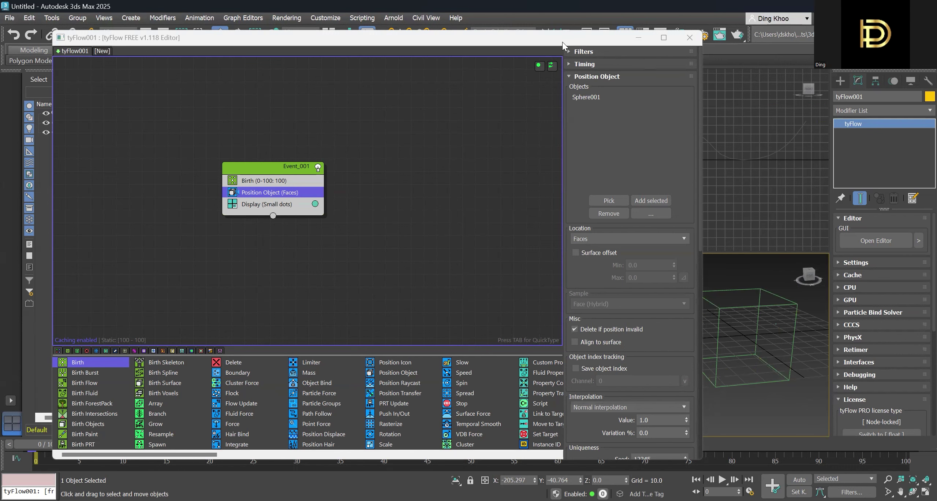
Step: Add a Shape operator set to a 3D Sphere (LowRes) particle mesh
drag(562, 42, 571, 52)
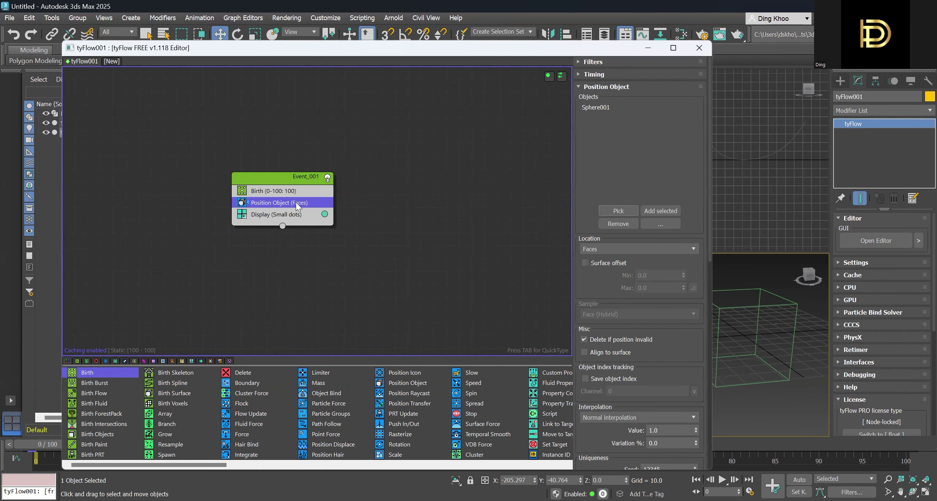
right_click(295, 206)
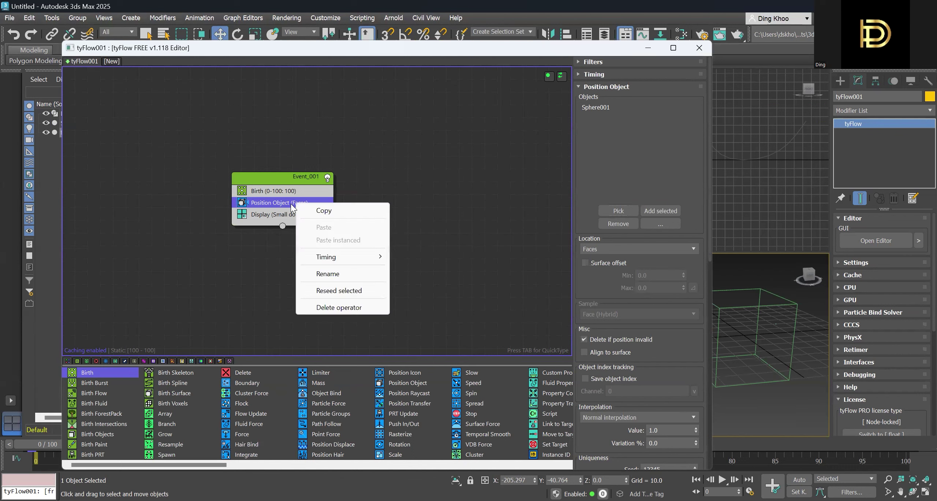
key(Tab)
text(sha)
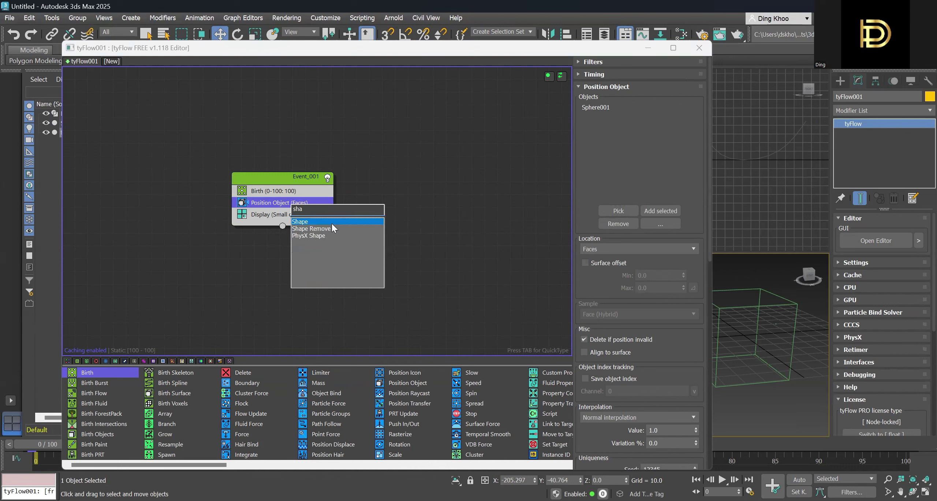
key(Return)
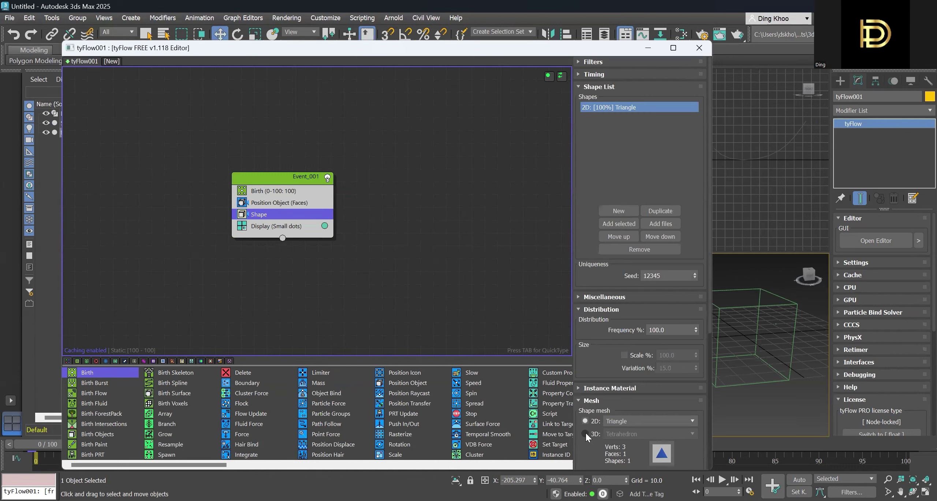
click(585, 434)
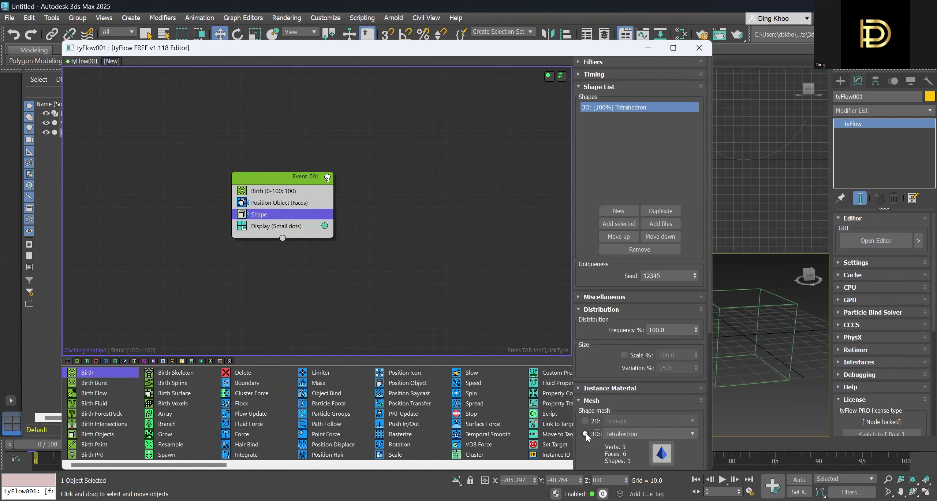
click(649, 432)
scroll(660, 274, down, 1)
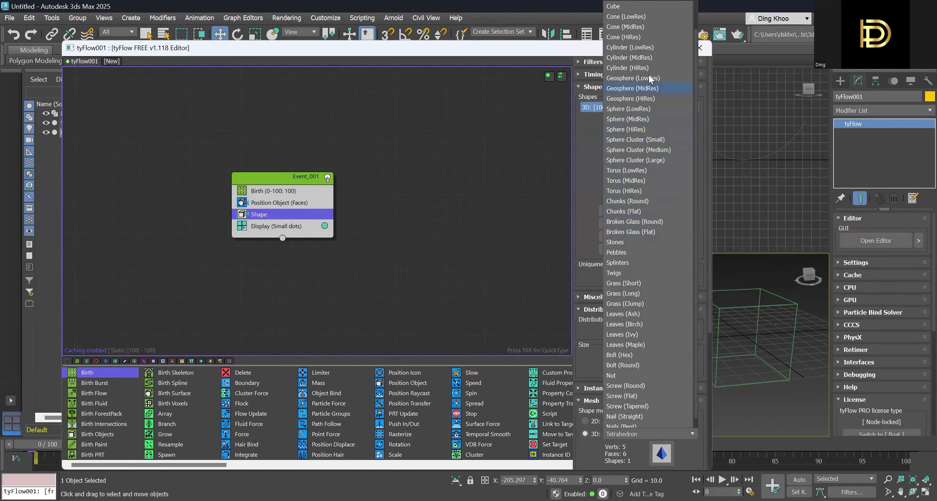
click(648, 109)
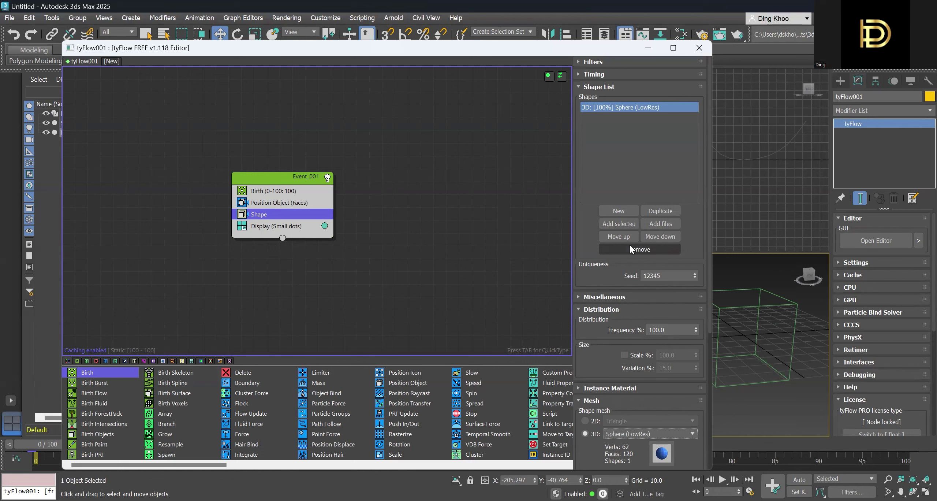
Step: Switch Event_001's Display operator from Small dots to Geometry mode
click(295, 226)
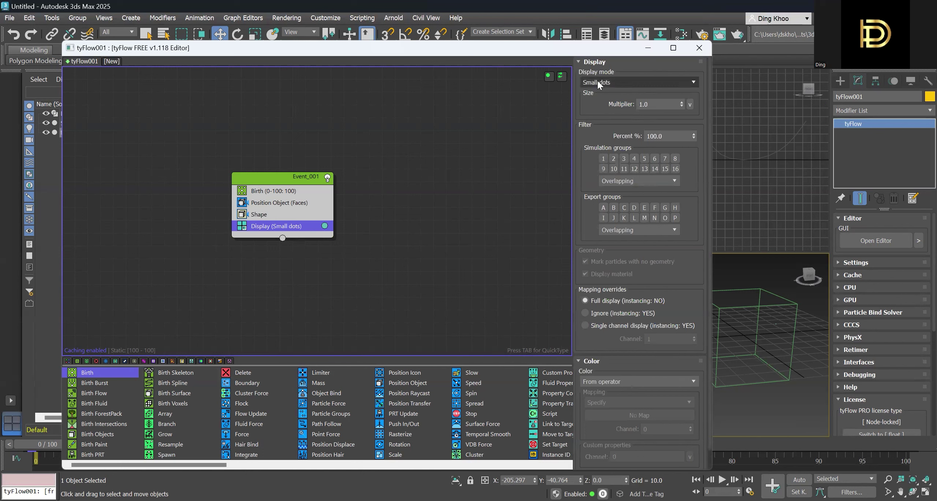
click(648, 83)
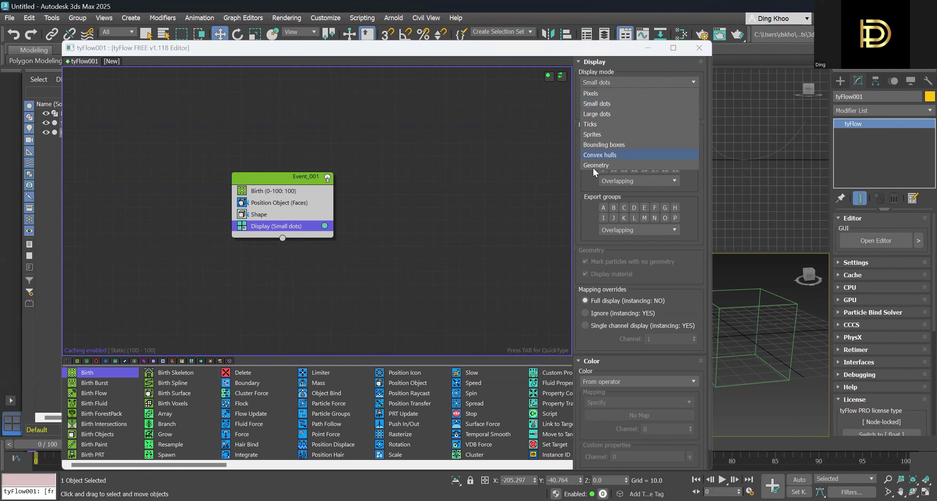
click(594, 167)
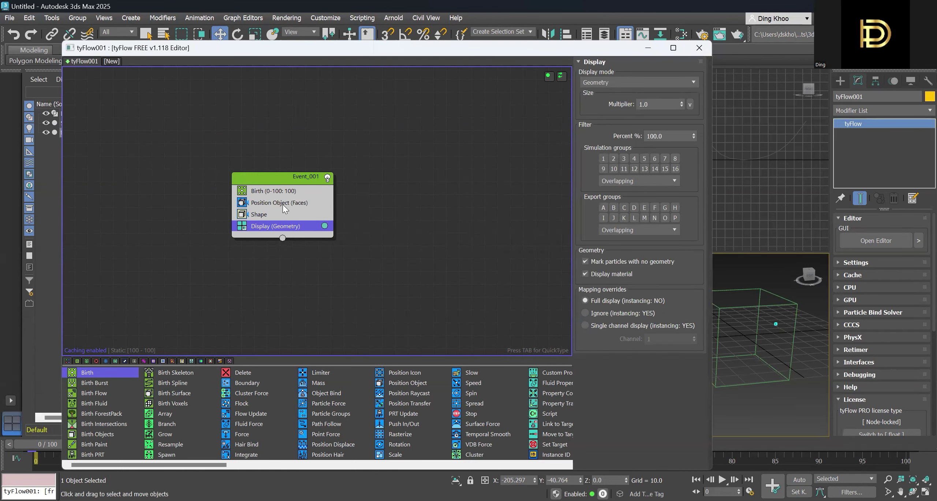
Step: Select the tyFlow icon and frame the box in the Perspective viewport
click(774, 336)
scroll(774, 336, up, 5)
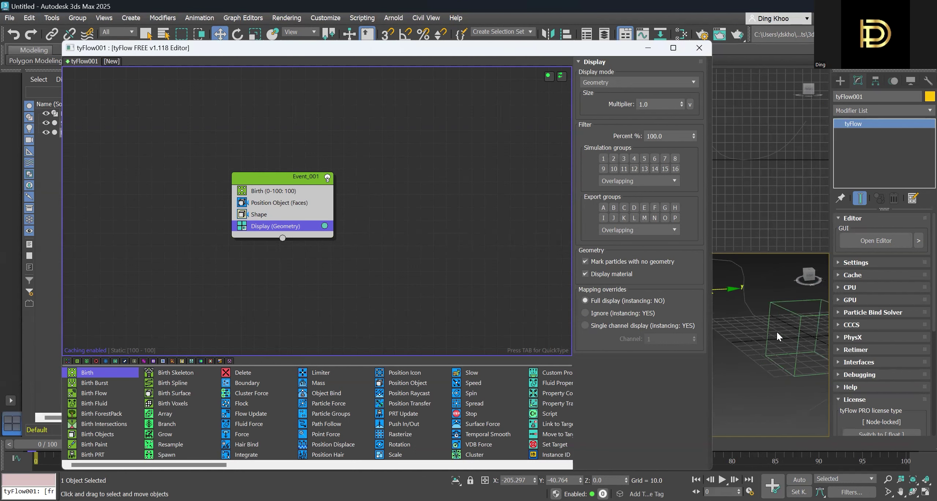
middle_drag(777, 336, 749, 326)
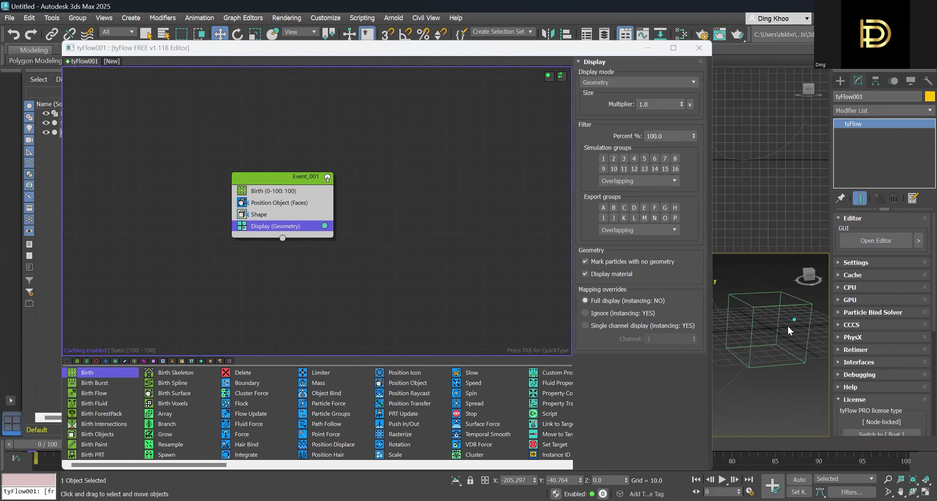
Step: Set the Birth operator's particle Total to 200
click(281, 191)
click(655, 108)
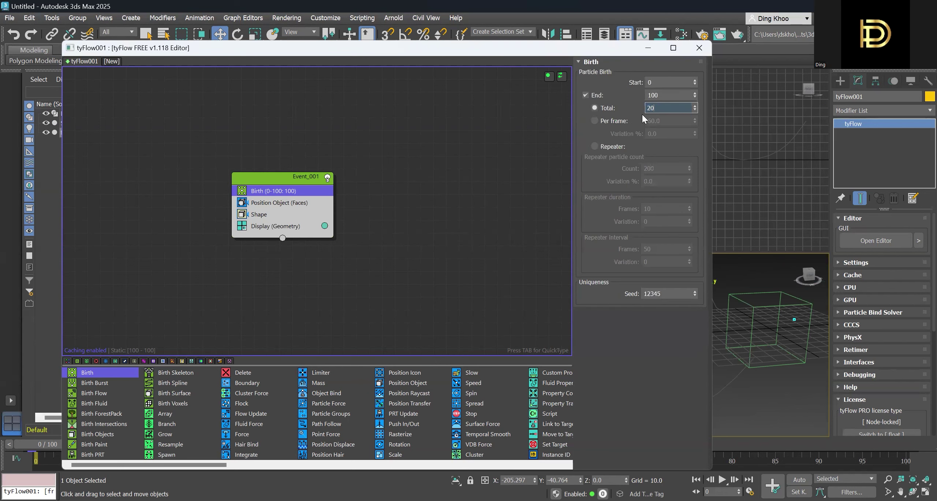
key(Return)
click(290, 202)
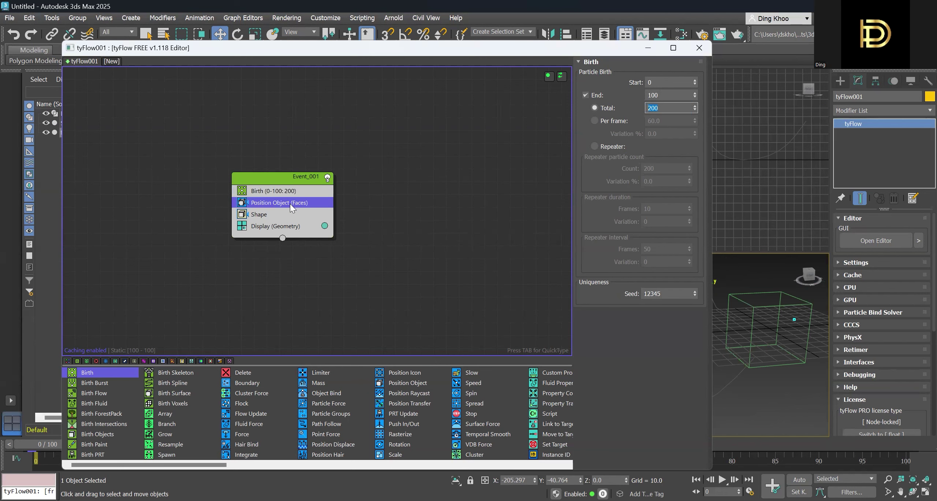
Step: Enable Scale % in the Shape operator and scale the sphere particles to 200%
click(264, 215)
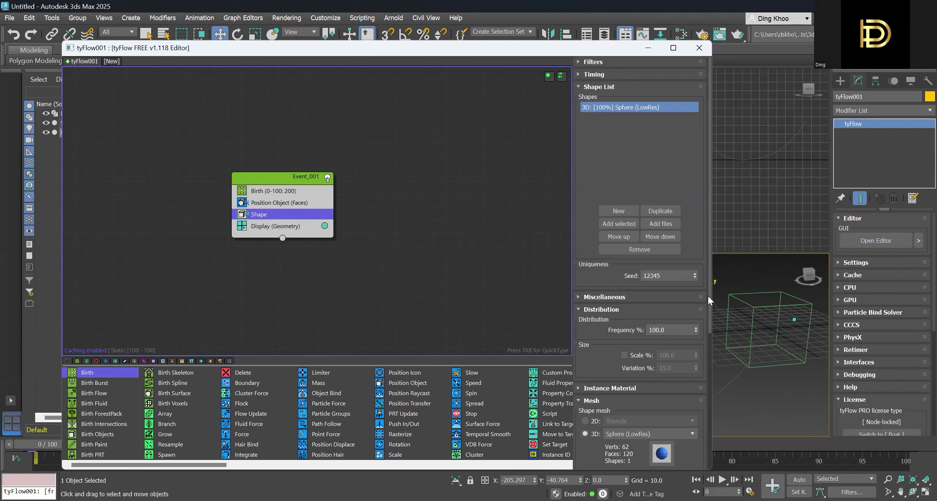
drag(711, 304, 711, 201)
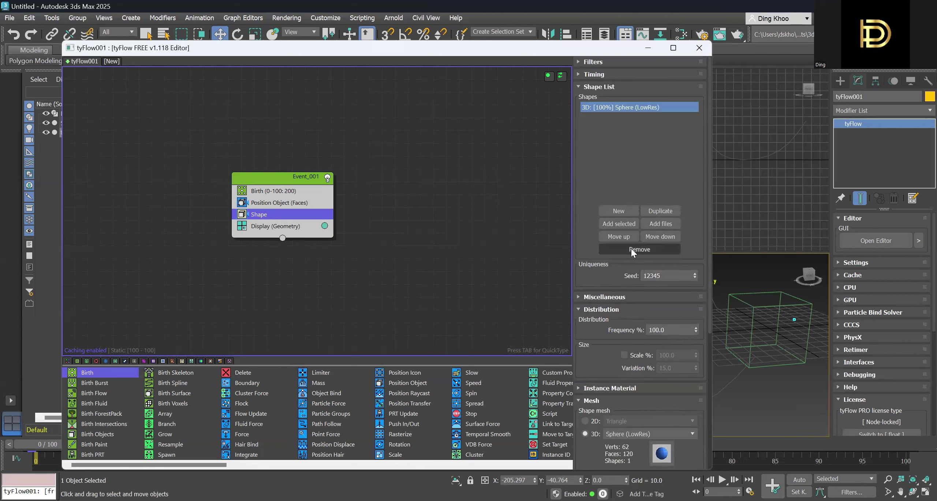
click(625, 355)
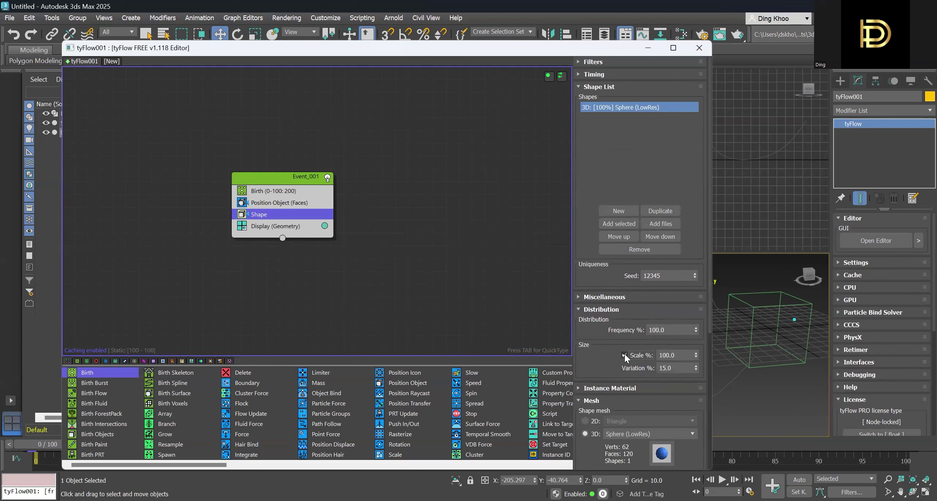
click(674, 354)
text(200)
key(Return)
scroll(772, 304, up, 5)
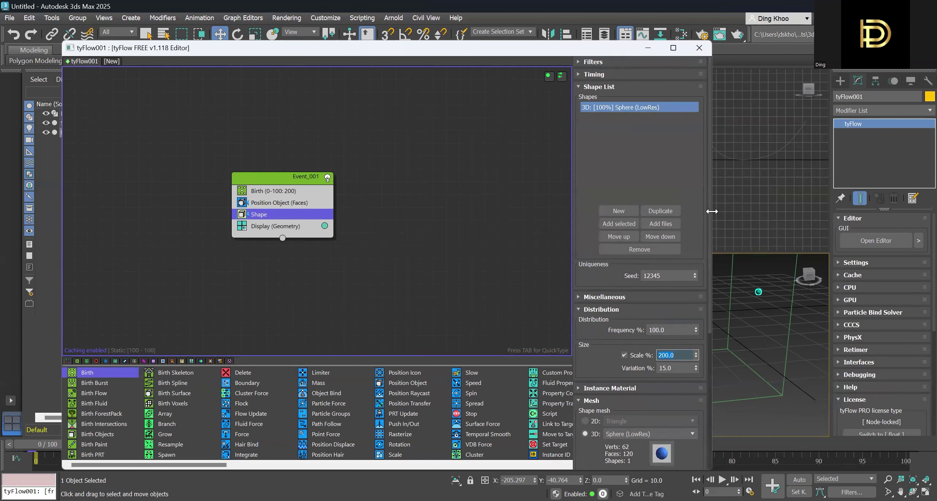
drag(711, 212, 444, 175)
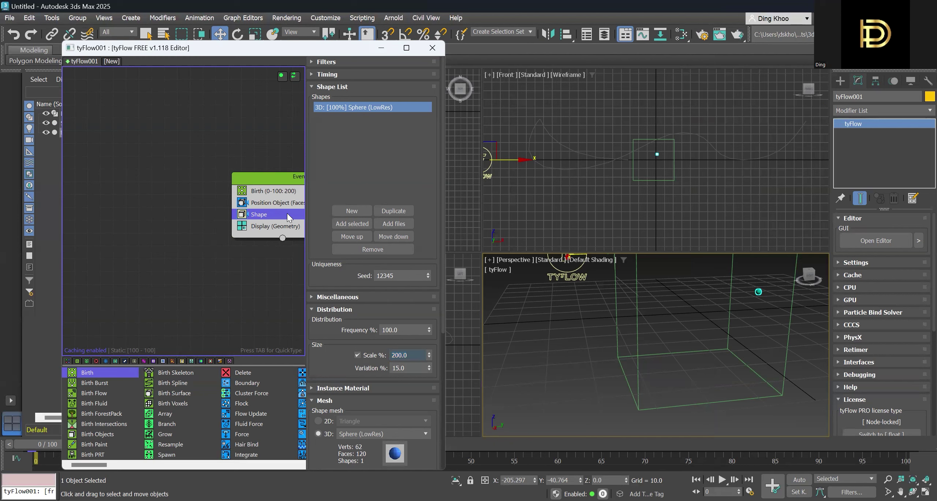
Step: Insert a Path Follow operator above Shape and pick the spline Line001 as its path
key(Tab)
text(path)
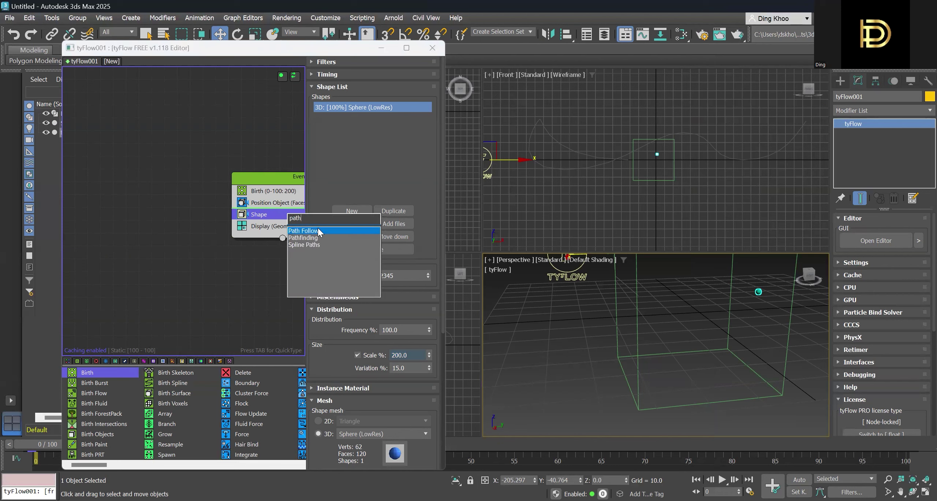
click(290, 230)
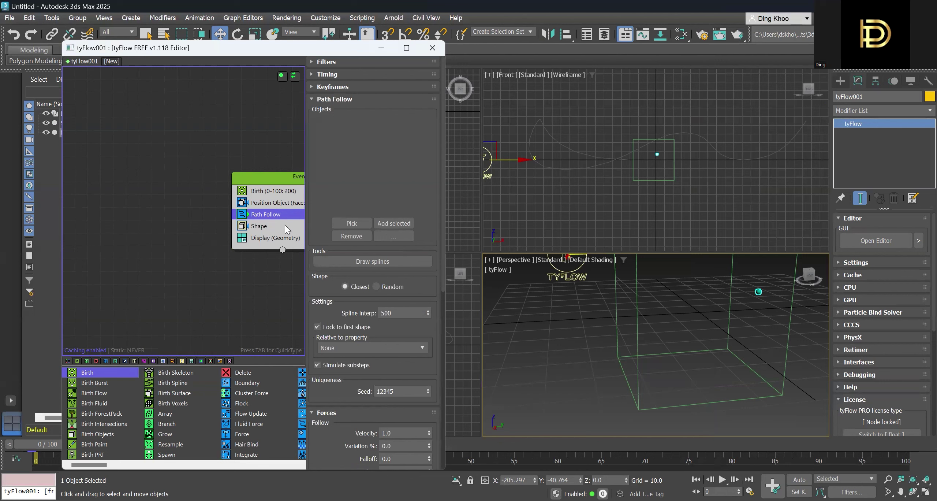
click(351, 223)
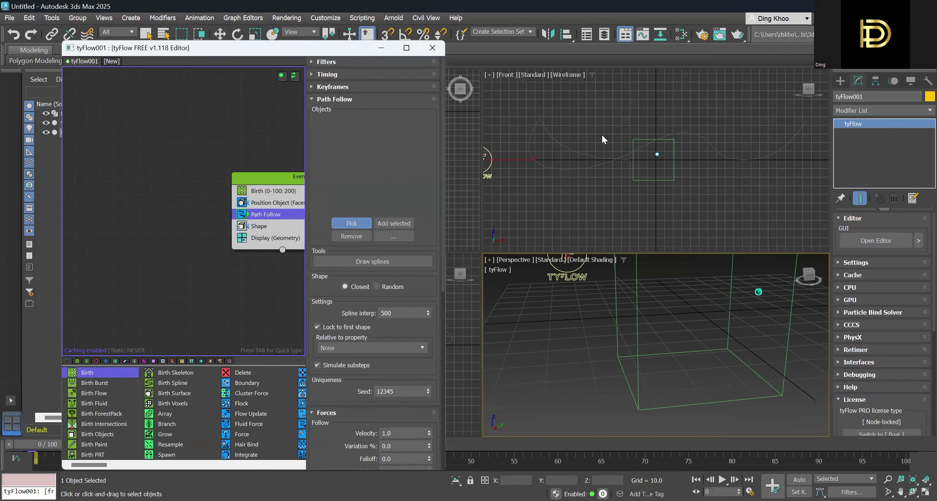
click(587, 155)
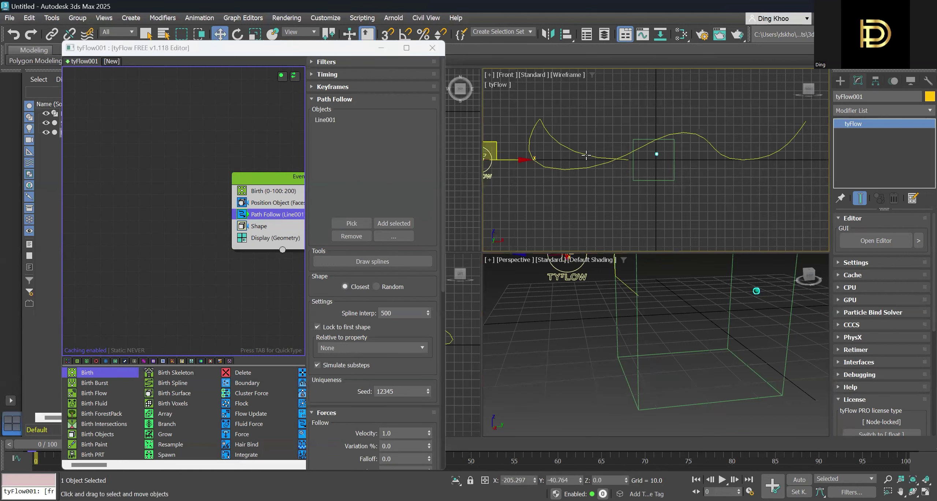
scroll(665, 341, down, 4)
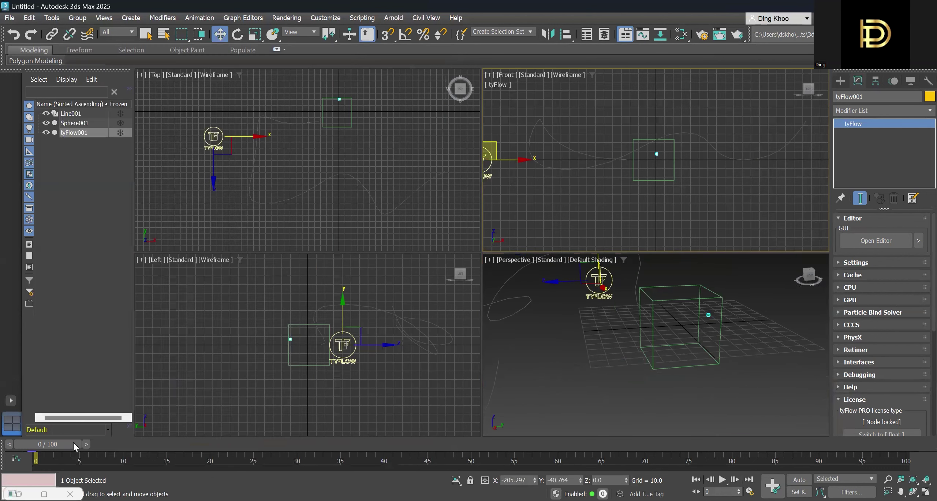
Step: Scrub the timeline from frame 0 to 60 to watch particles head toward the spline
drag(74, 442, 306, 468)
key(w)
alt+middle_drag(557, 311, 584, 309)
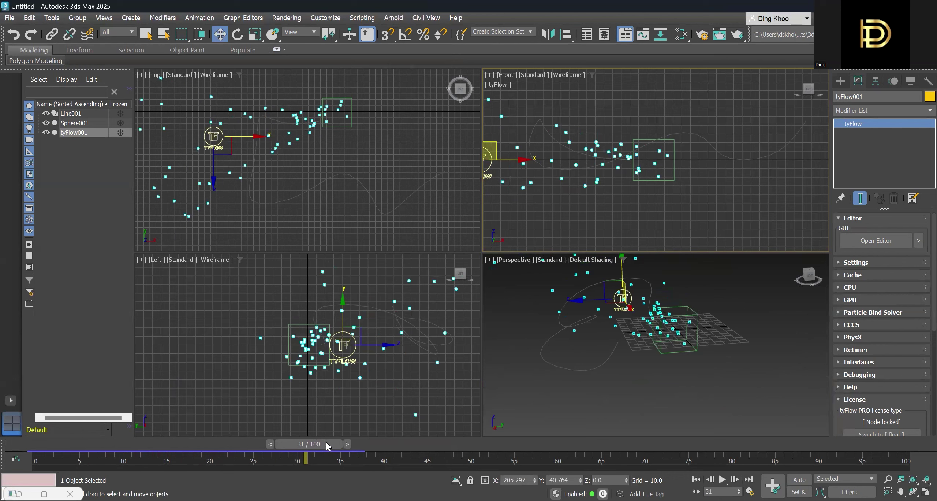
drag(326, 441, 68, 431)
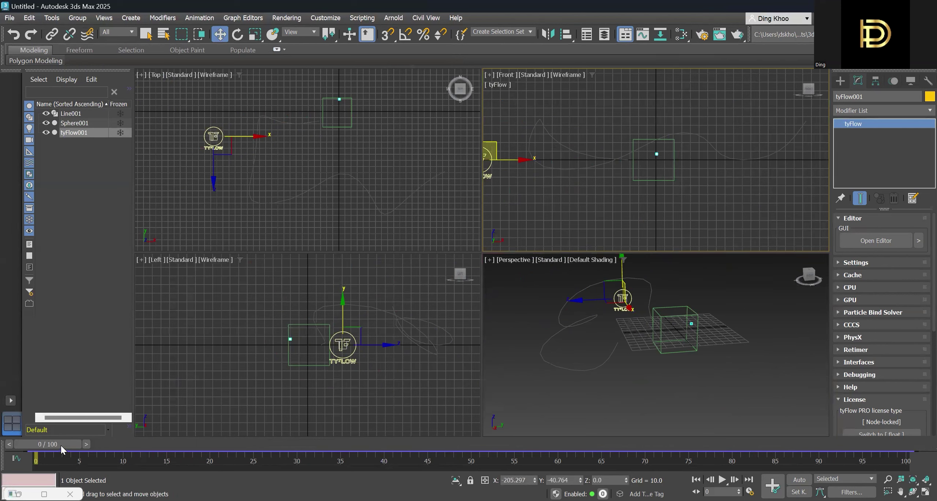
drag(62, 445, 72, 462)
key(w)
Step: Add a Slow (Speed) operator below Path Follow and copy it below Shape
click(15, 494)
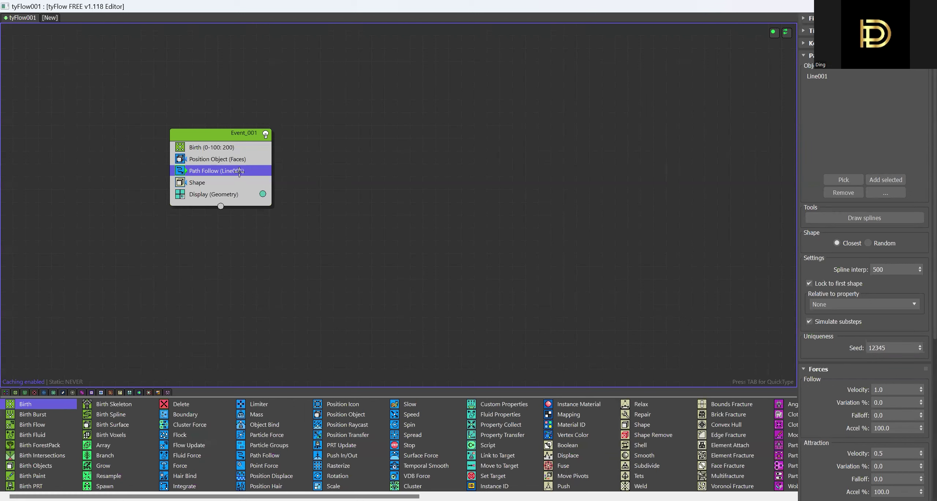
key(Tab)
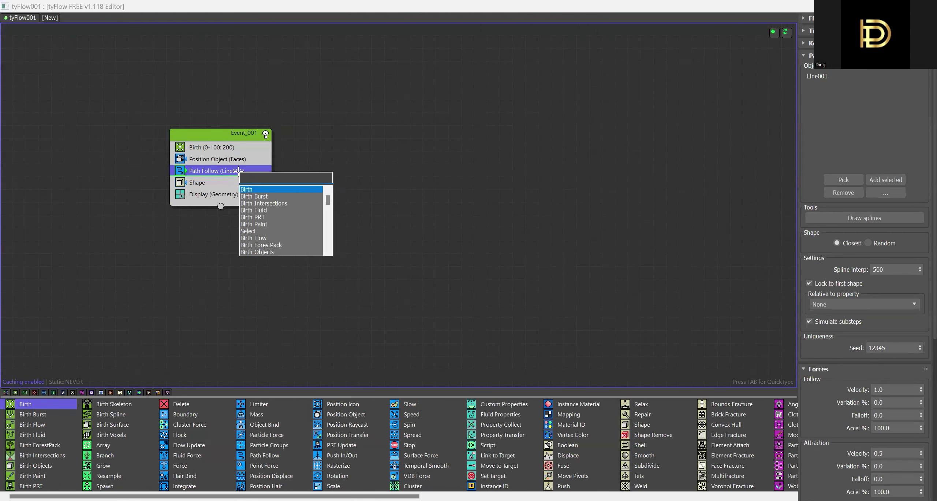
text(slow)
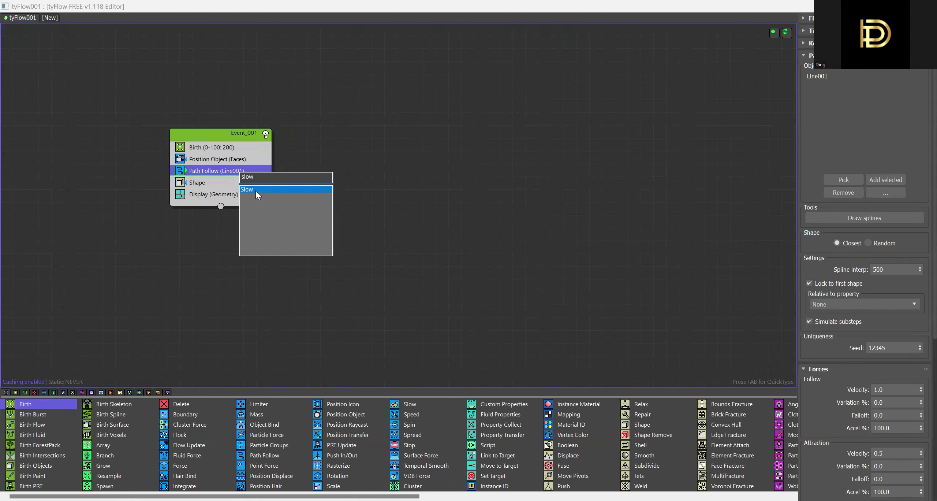
click(256, 189)
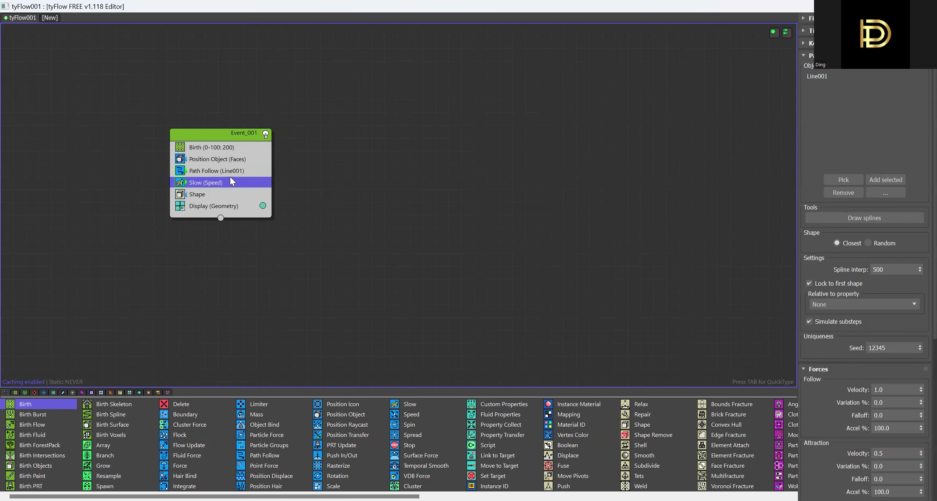
ctrl+drag(227, 183, 216, 202)
click(215, 206)
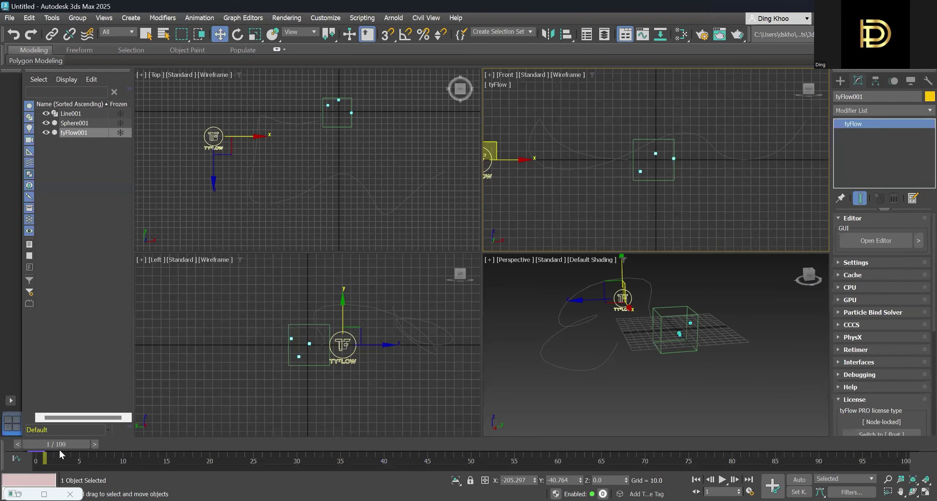
Step: Scrub across the whole timeline to check the slowed particles, then rewind to frame 0
drag(61, 450, 789, 430)
key(w)
key(Home)
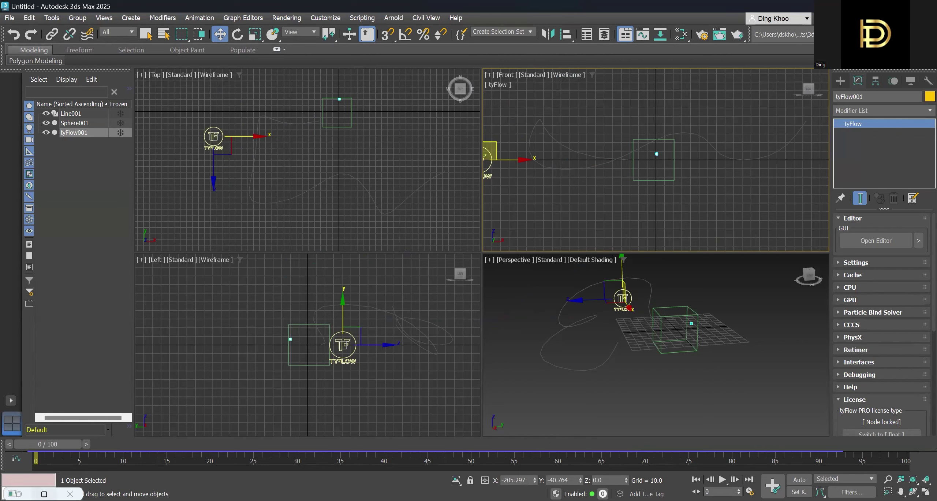
key(alt+Tab)
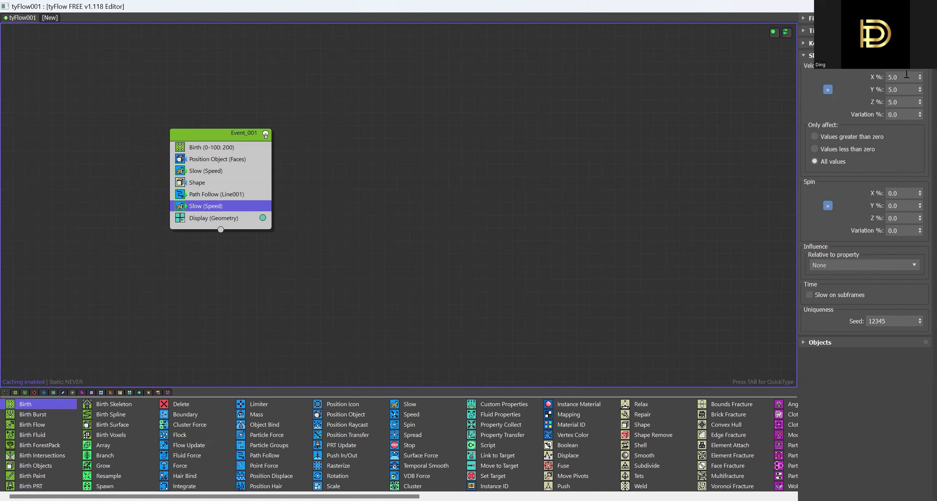
Step: Set the lower Slow (Speed) operator's velocity to 10% on X, Y and Z
key(Tab)
text(10)
key(Return)
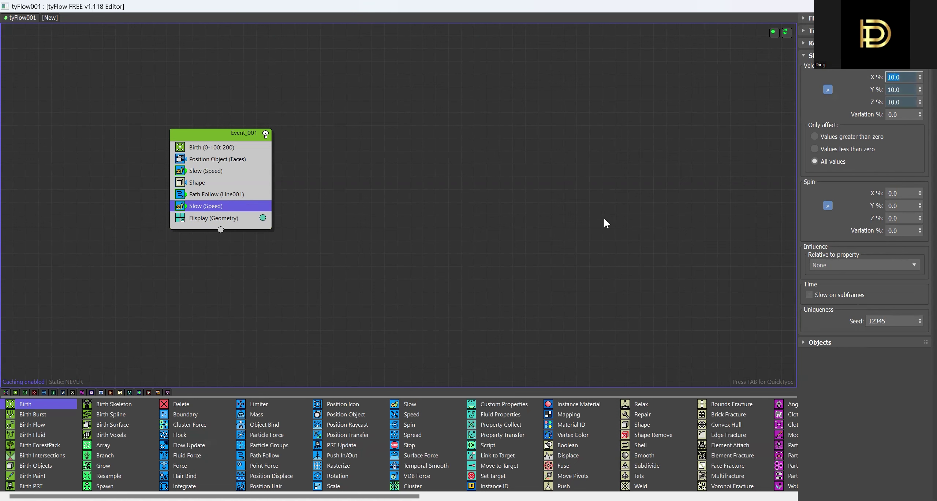
click(244, 194)
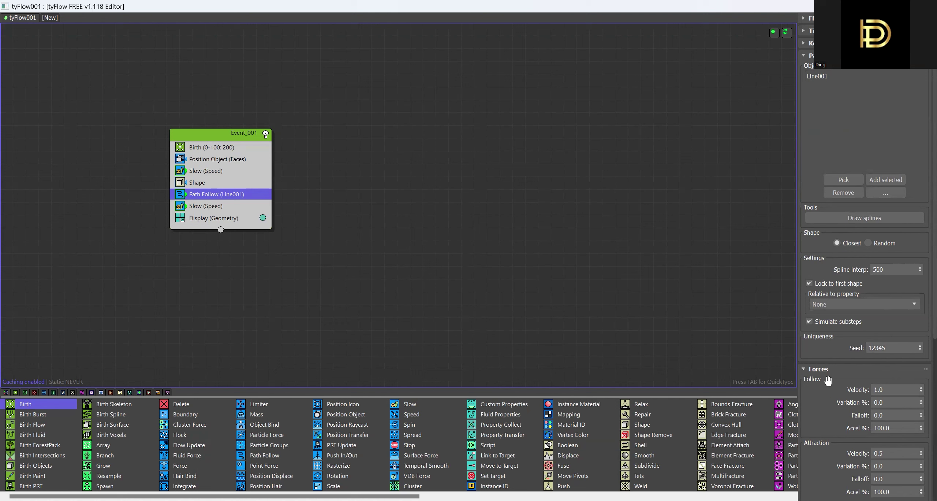
Step: Change Path Follow's Attraction velocity from 0.5 to 1.0
scroll(923, 311, down, 2)
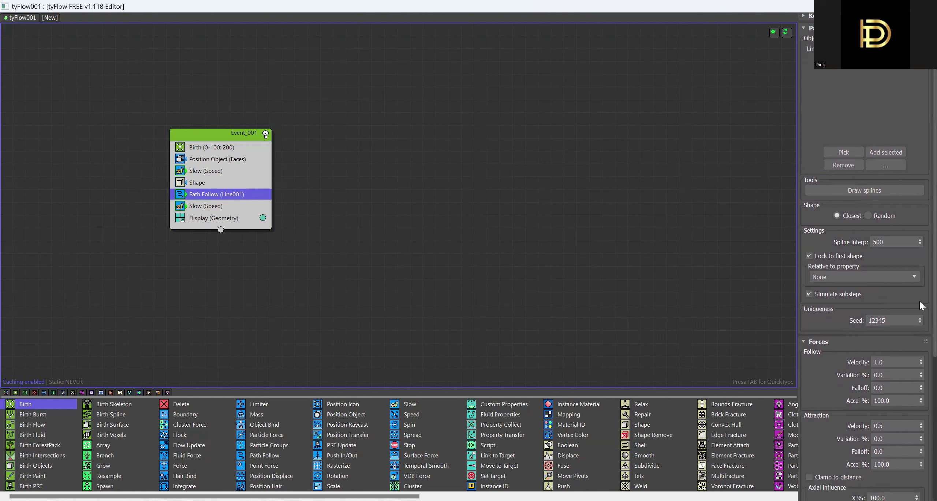
scroll(922, 308, down, 5)
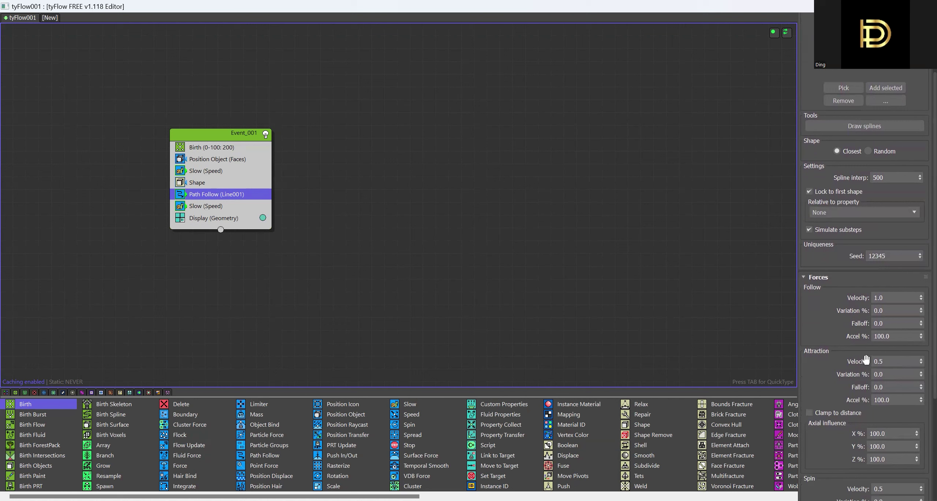
drag(887, 362, 843, 368)
text(1)
key(Return)
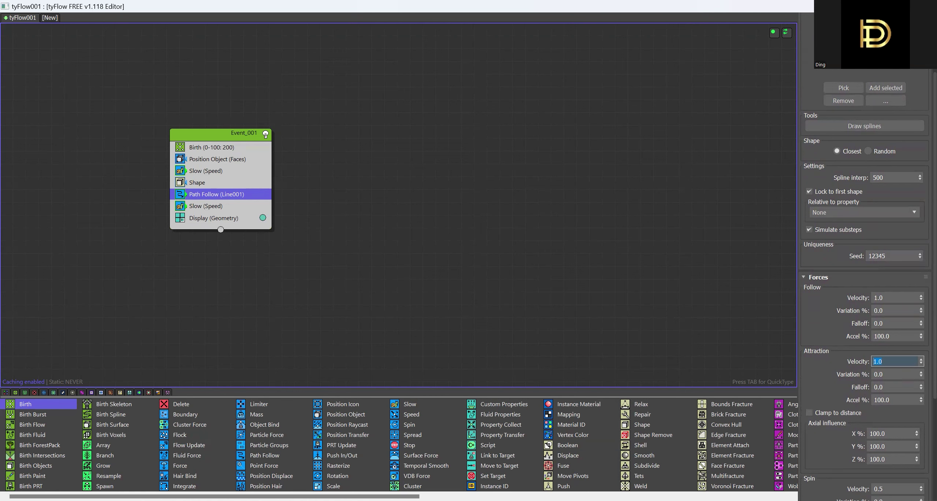
Step: Scrub to frame 100 to watch particles stream from Sphere001 along Line001
key(alt+Tab)
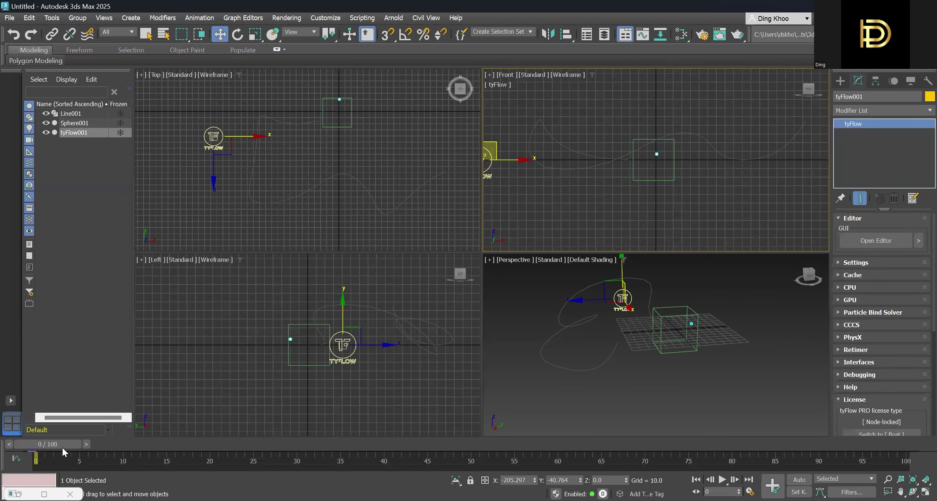
drag(63, 446, 908, 461)
key(w)
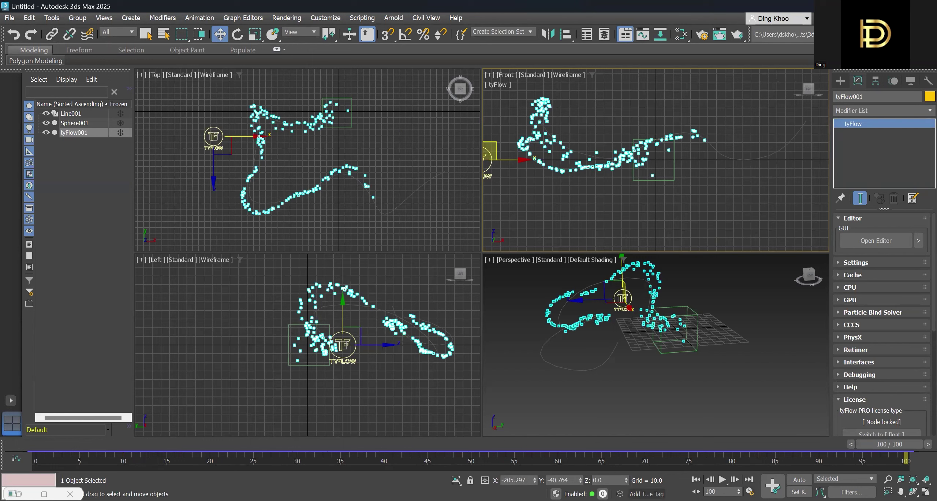
Step: Set the animation End Time to 300 frames and scrub to frame 137
click(749, 491)
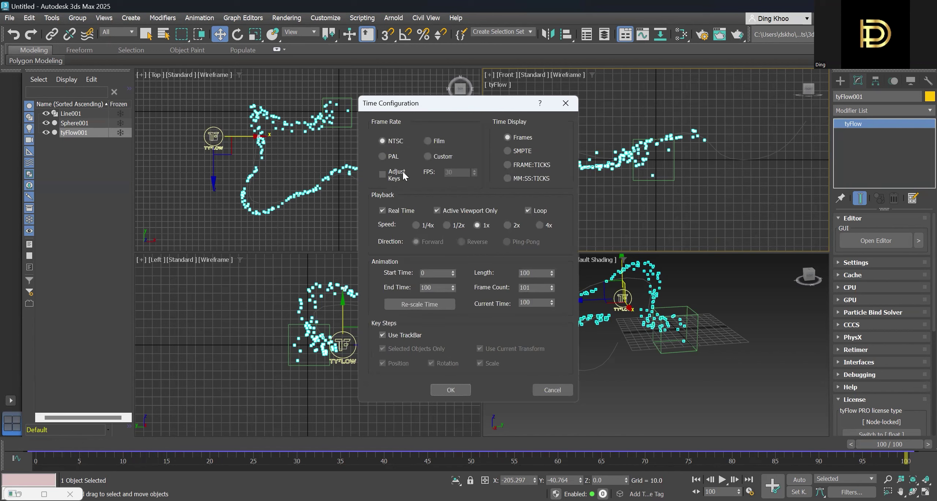
double_click(432, 287)
text(300)
key(Return)
drag(325, 444, 441, 444)
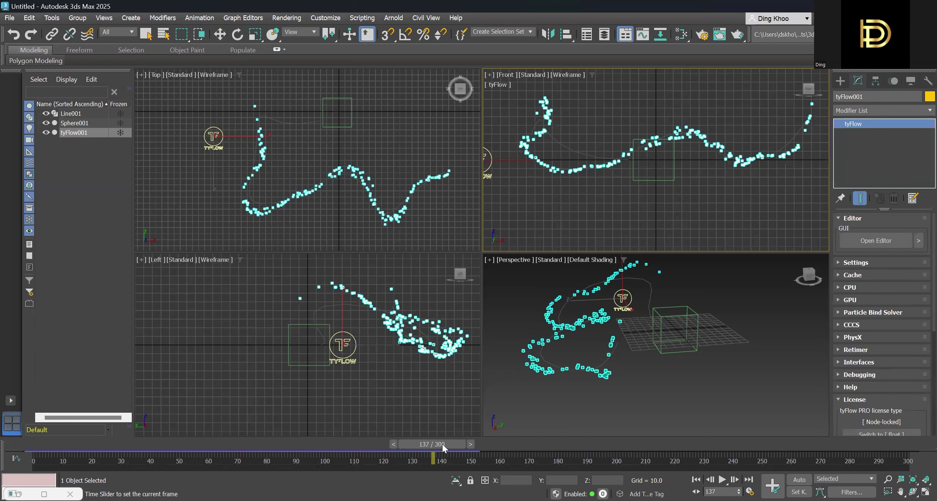
key(w)
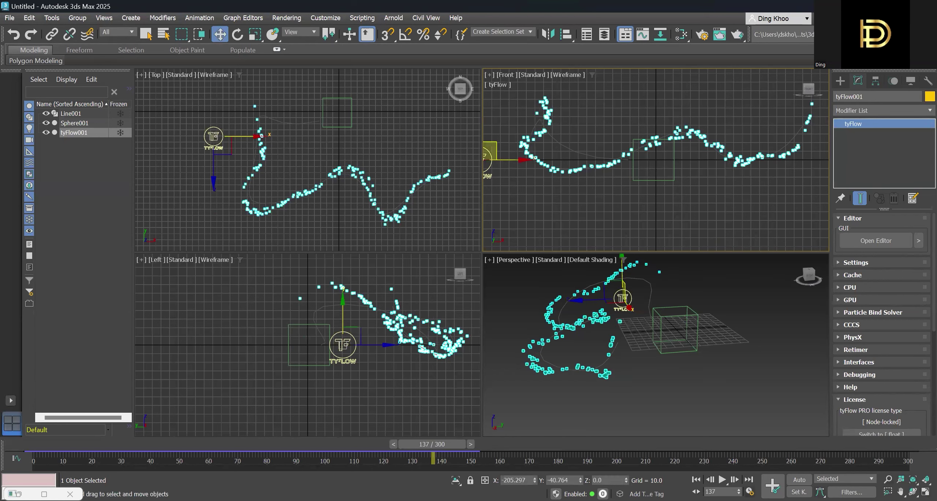
Step: Reopen the Time Configuration dialog with Ctrl+T to check End Time is 300
key(ctrl+t)
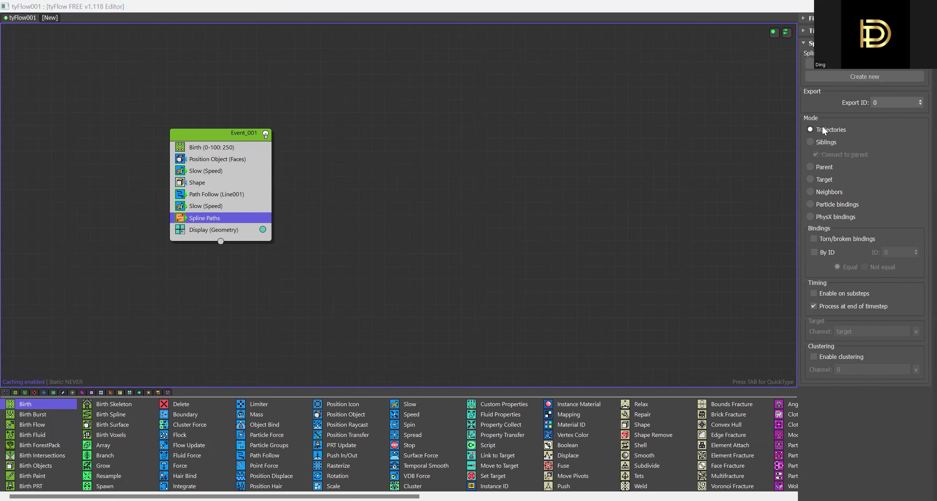
Step: Switch Spline Paths to Trajectories mode and scrub the time slider back a few frames
click(811, 129)
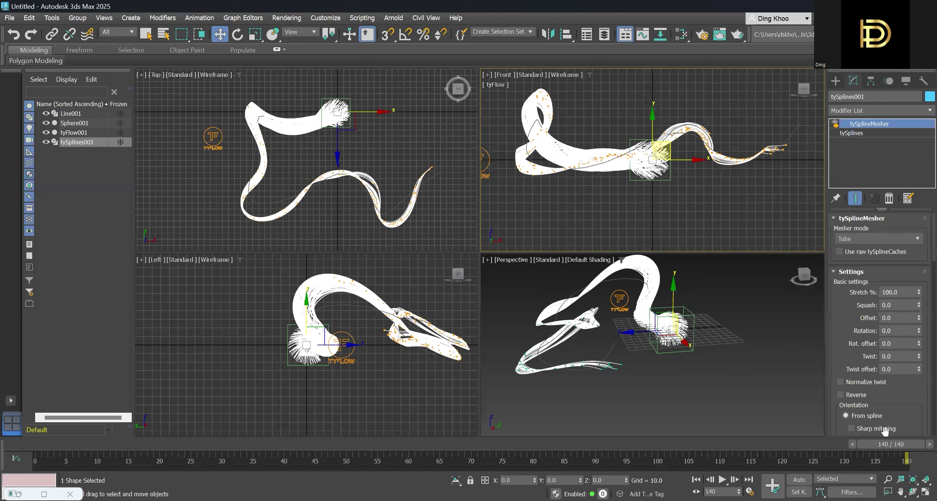
drag(891, 443, 298, 433)
Step: Scrub the time slider to frame 140 to grow the white tubes, then activate Move
drag(360, 424, 921, 438)
key(w)
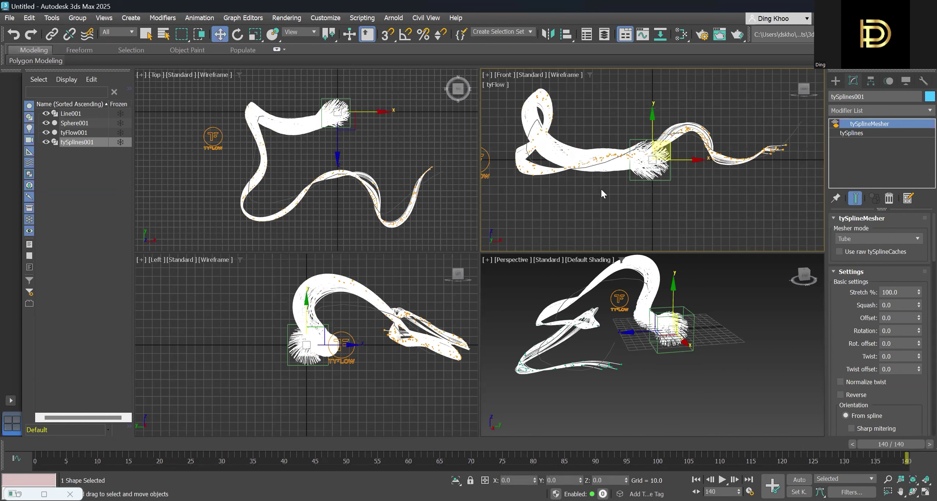